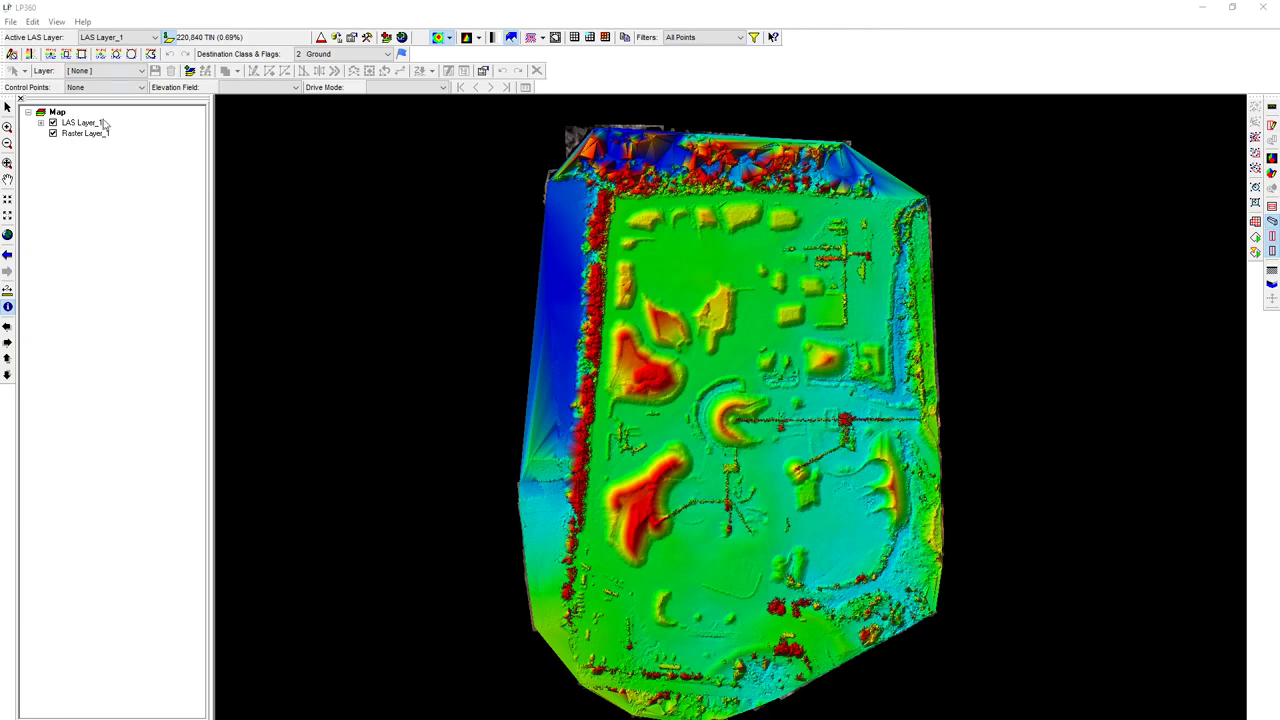
Look over the surface colouring options, leaving the current colouring unchanged.
click(479, 38)
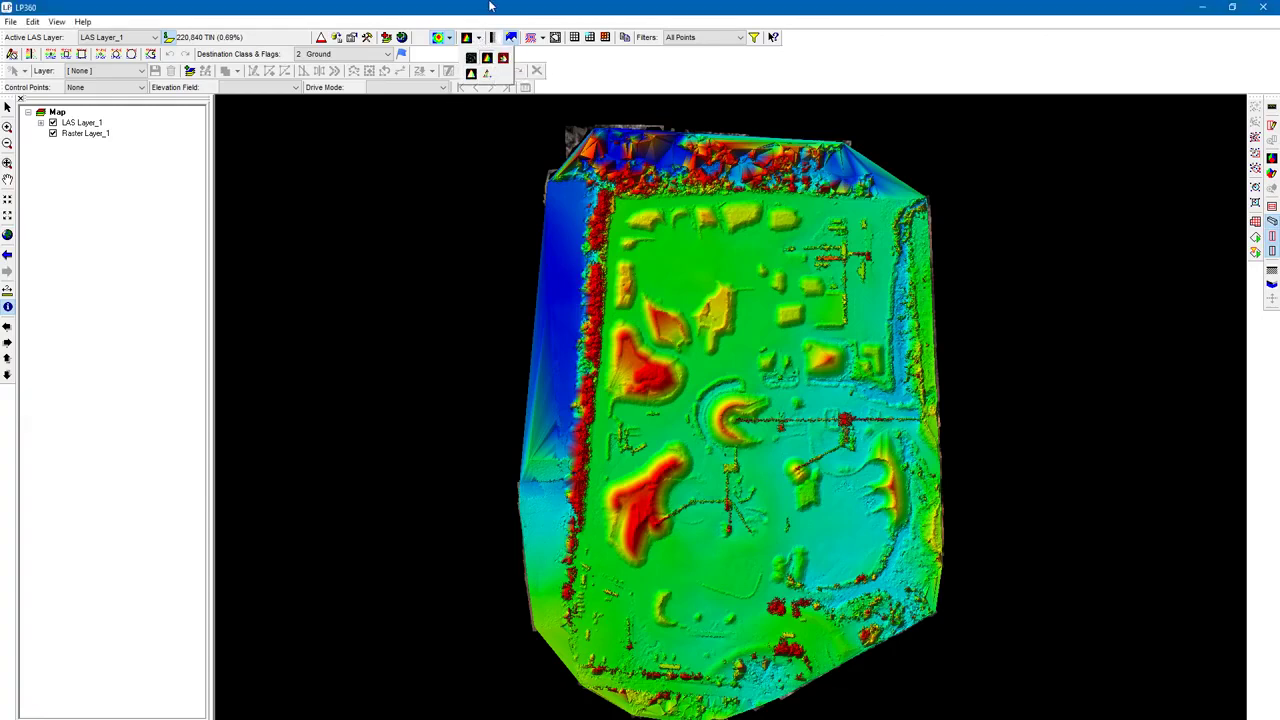
click(488, 59)
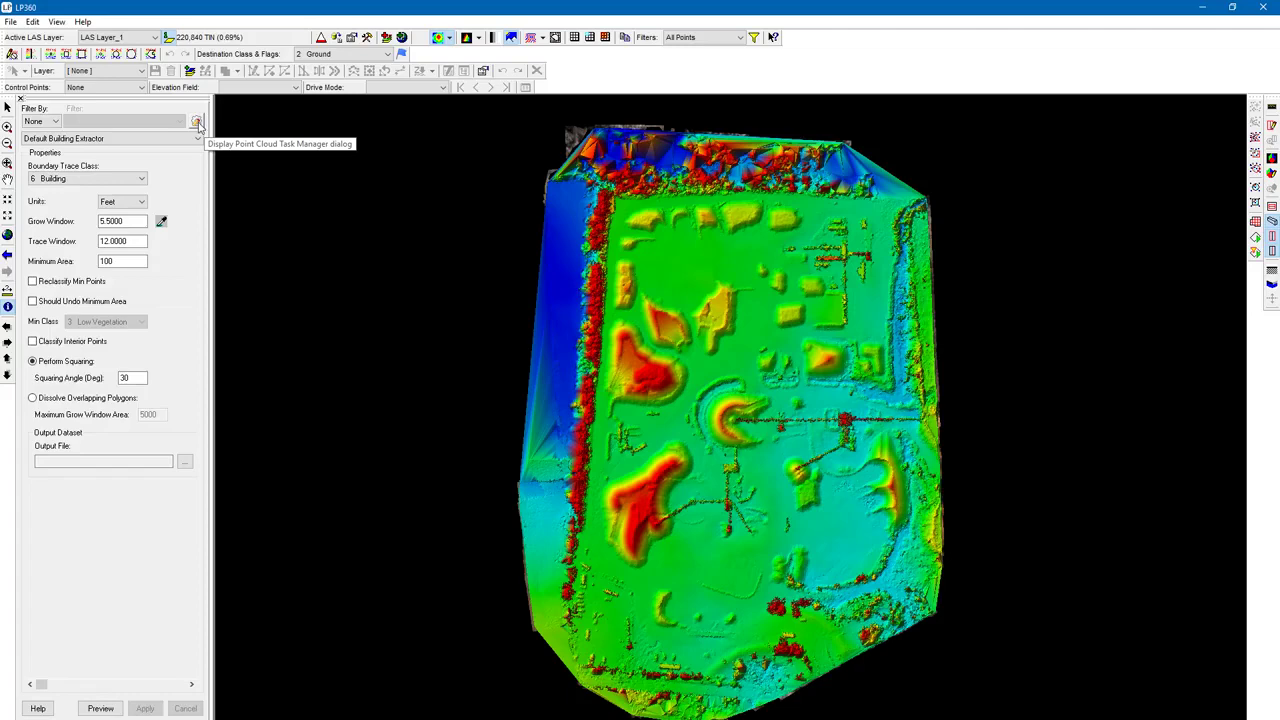
In the Point Cloud Task Manager, add a Toe Extractor-type task named 'Toe Extractor'.
click(198, 123)
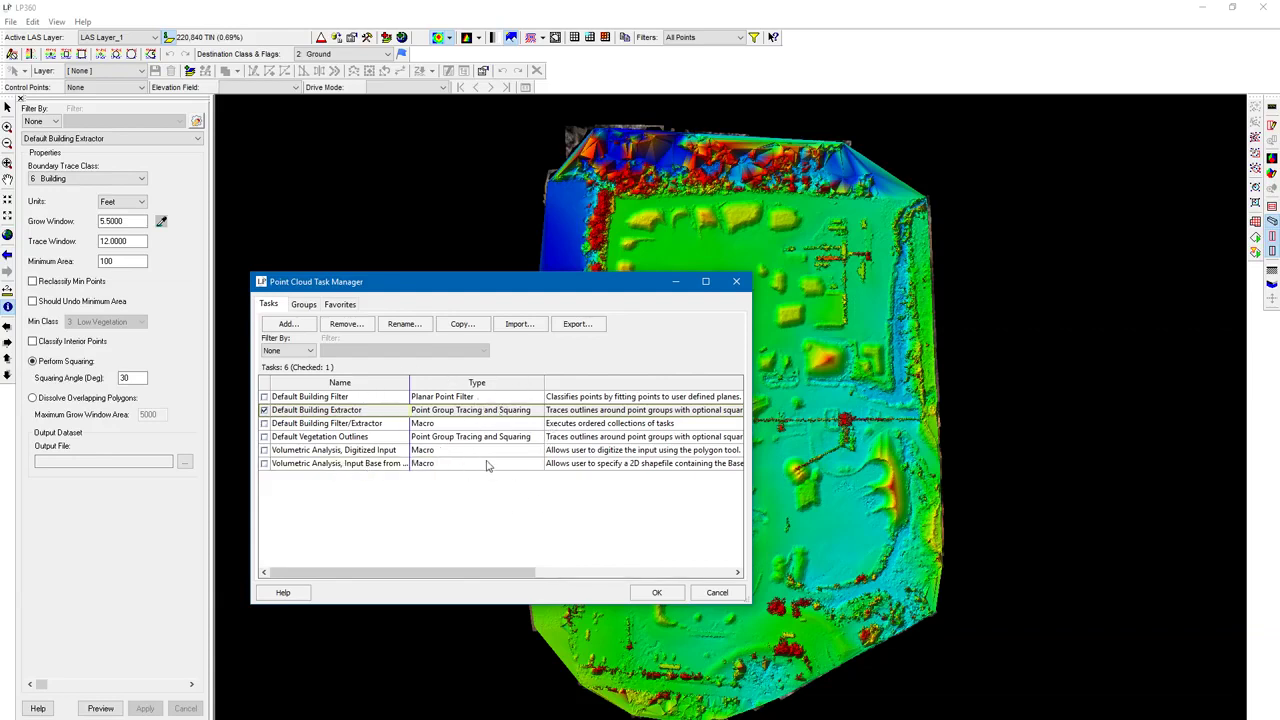
click(294, 329)
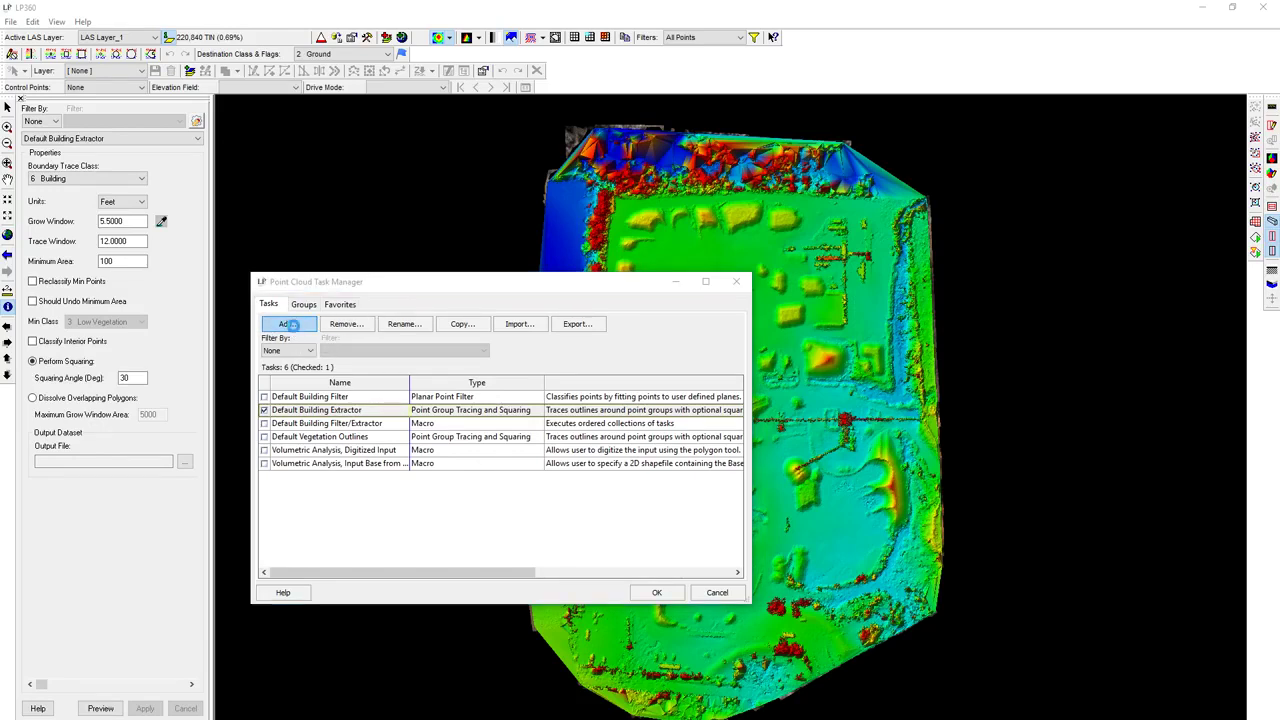
click(416, 328)
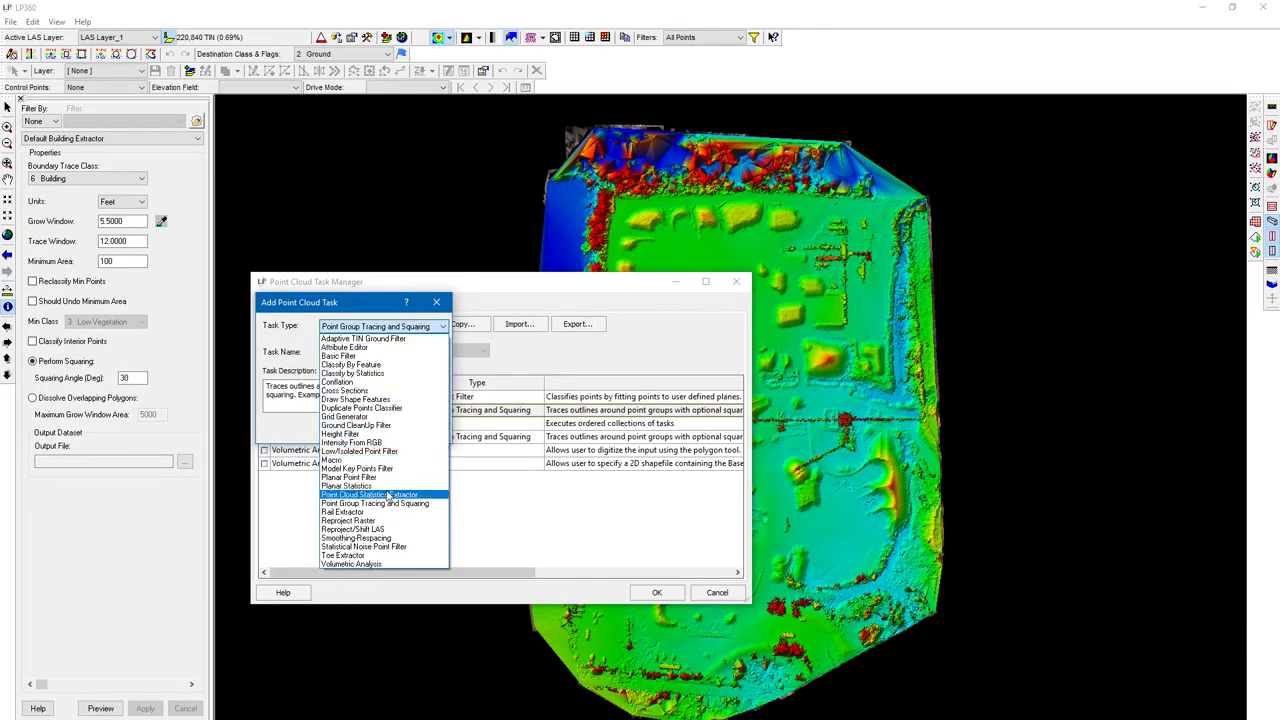
click(374, 556)
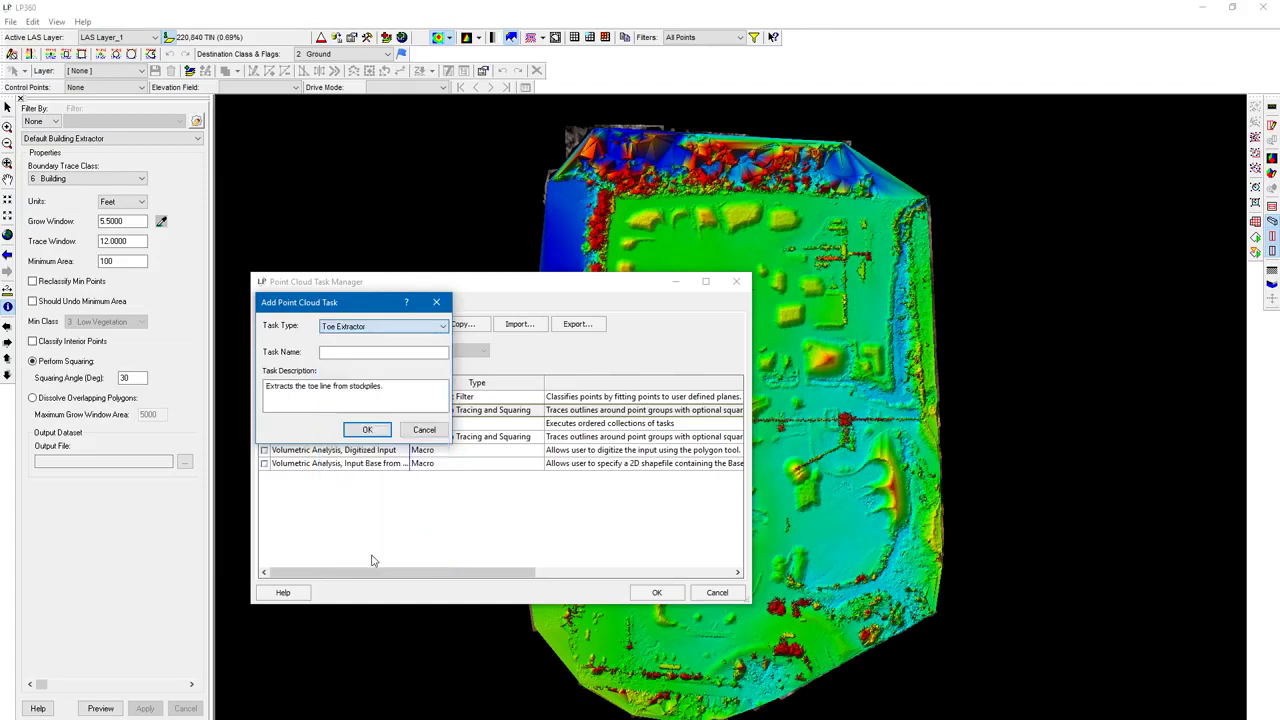
click(369, 352)
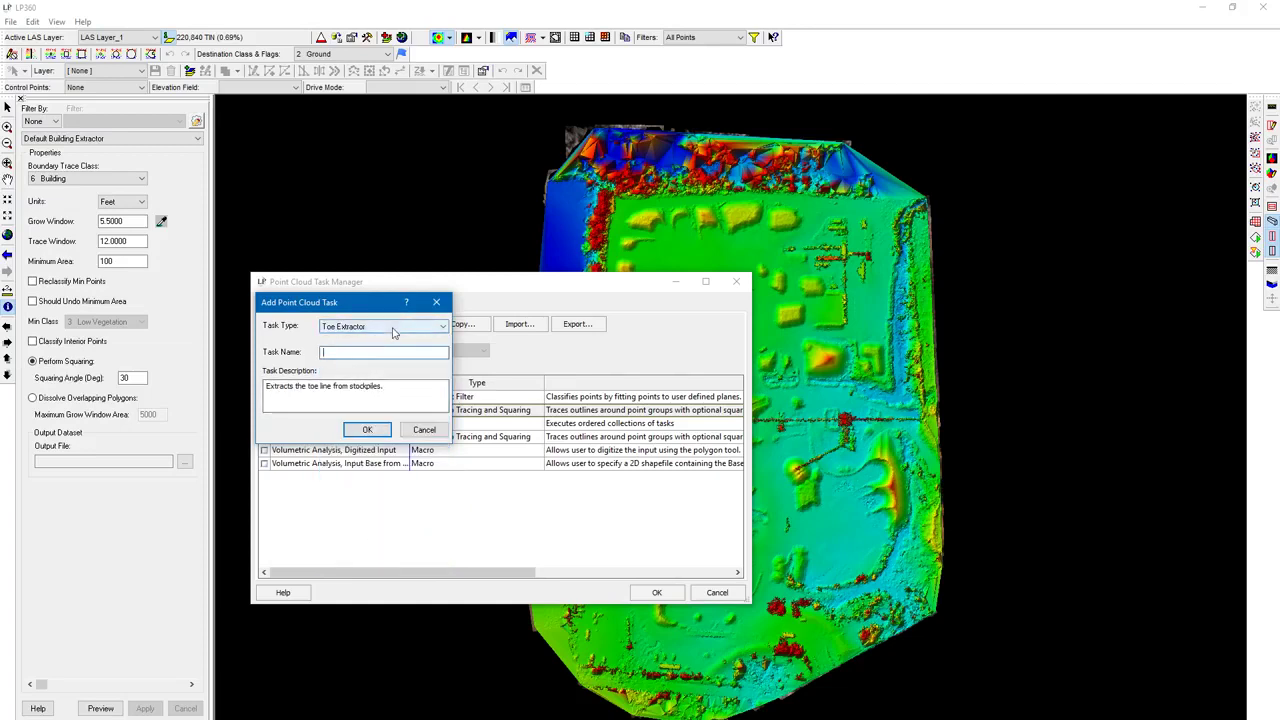
text(Toe Extractor)
click(369, 430)
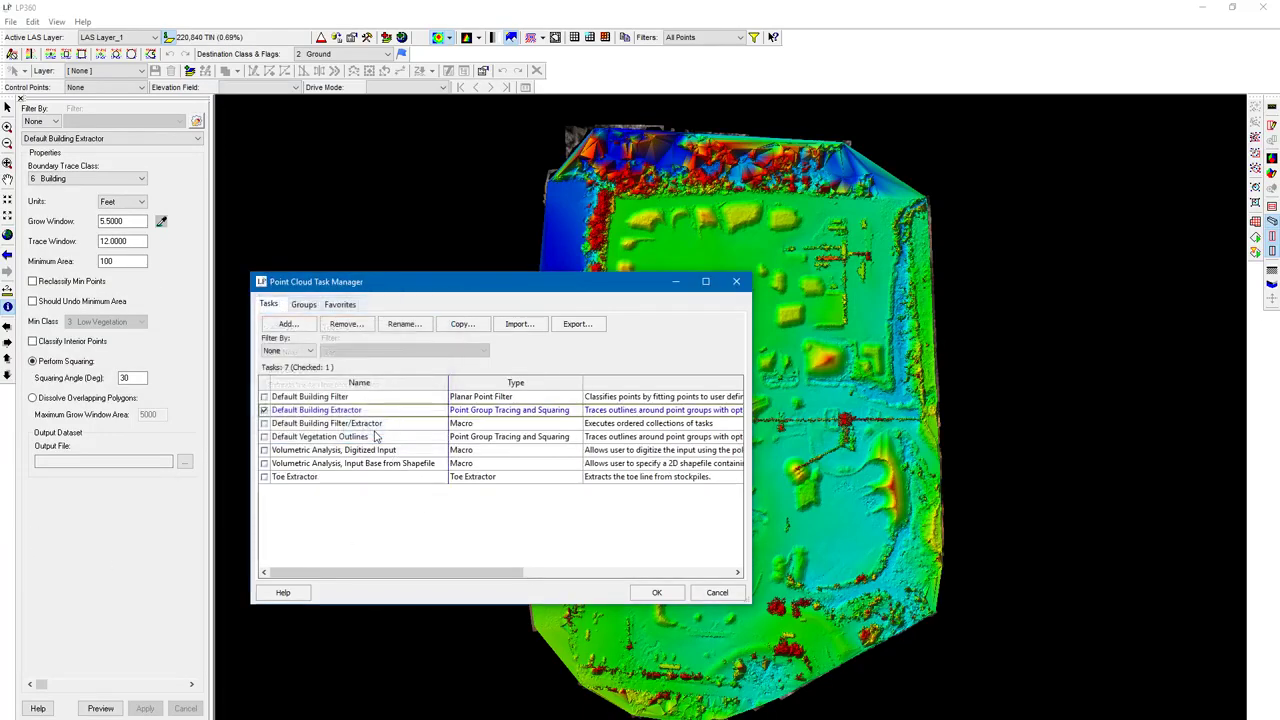
click(657, 592)
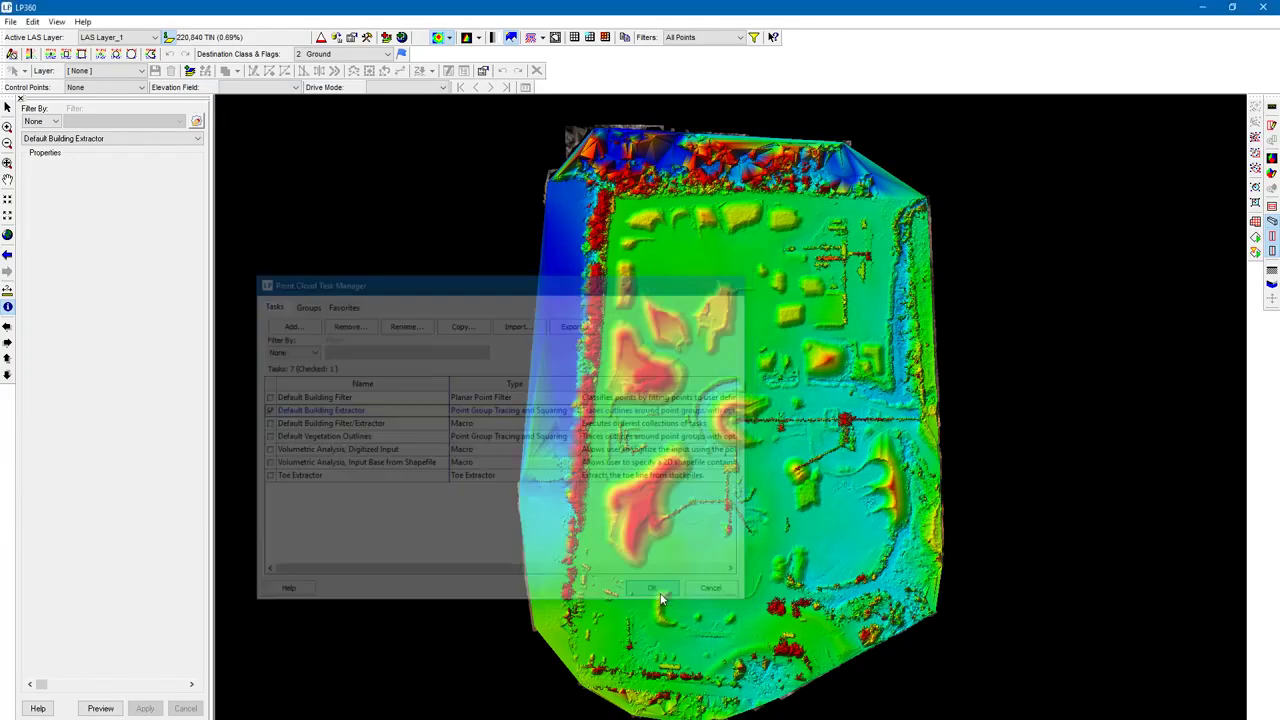
Select Toe Extractor from the task panel's task list and focus its Grid Size value.
click(112, 141)
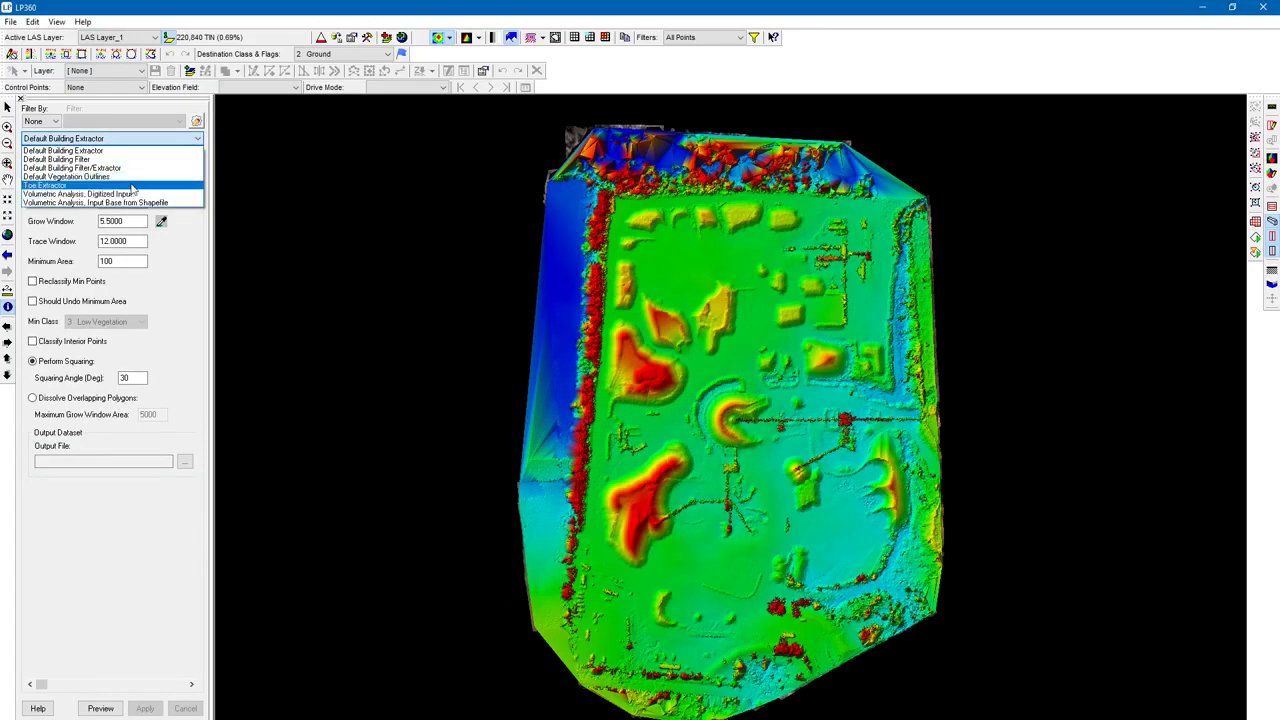
click(132, 186)
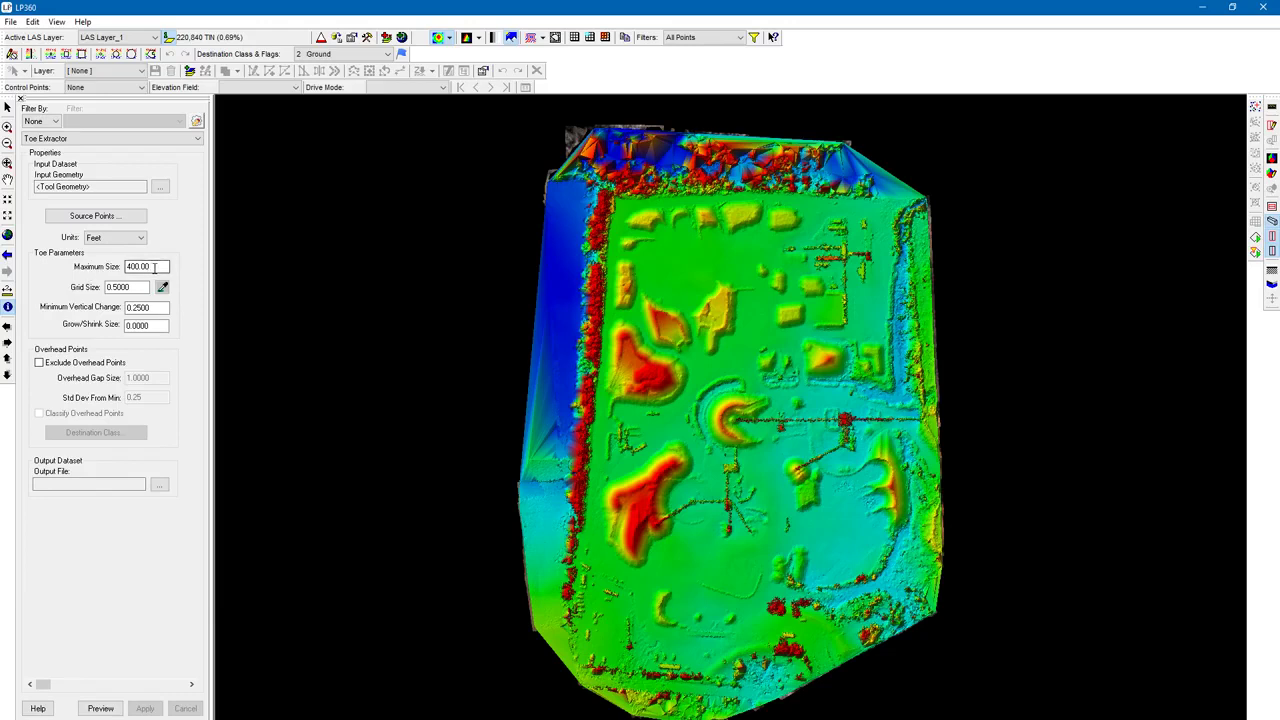
click(115, 287)
Estimate the grid size from a polygon traced around the upper-centre stockpiles, giving 0.5.
click(161, 288)
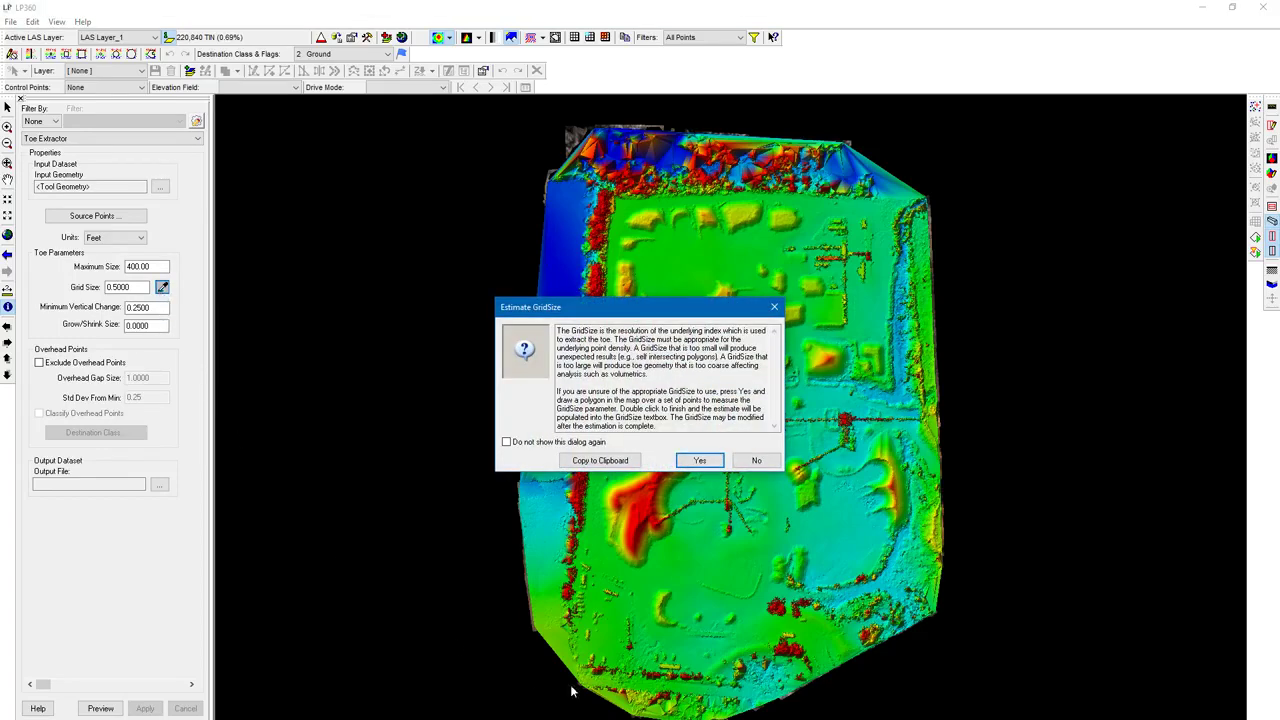
click(705, 460)
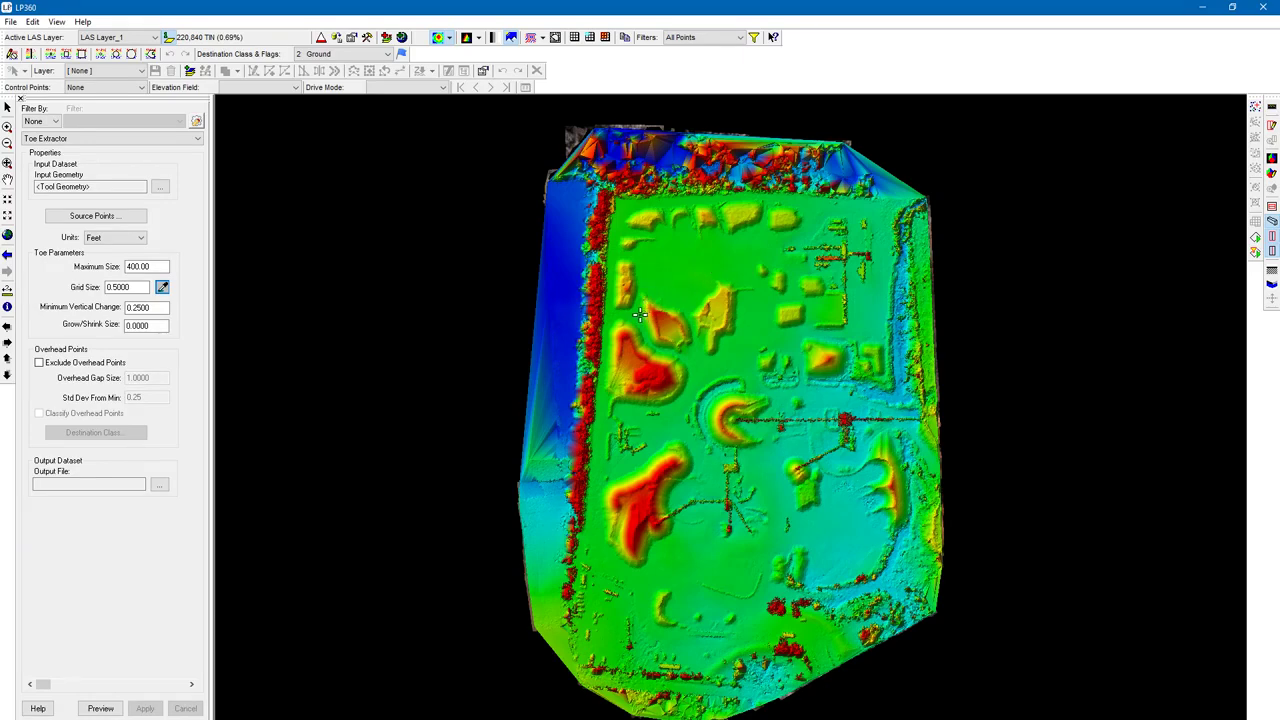
click(652, 264)
click(700, 246)
click(753, 241)
click(797, 260)
click(808, 300)
click(805, 330)
click(770, 341)
click(745, 351)
click(716, 362)
click(684, 360)
double_click(657, 352)
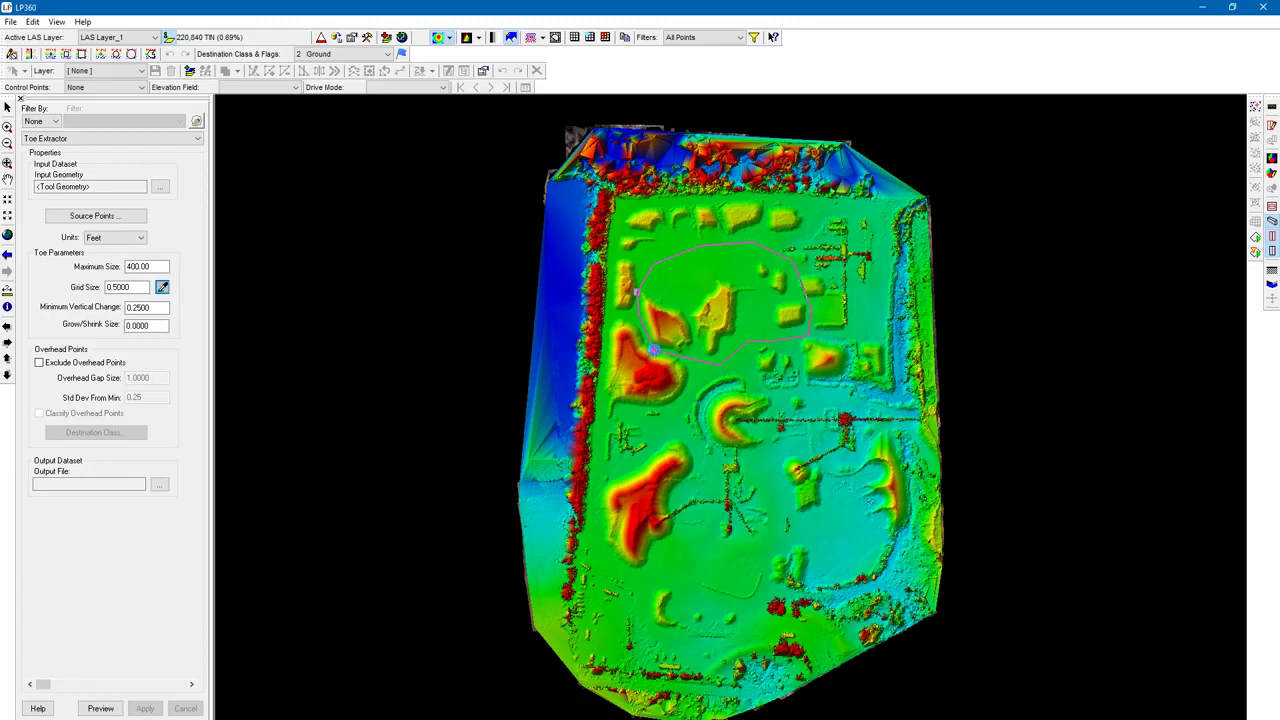
click(130, 288)
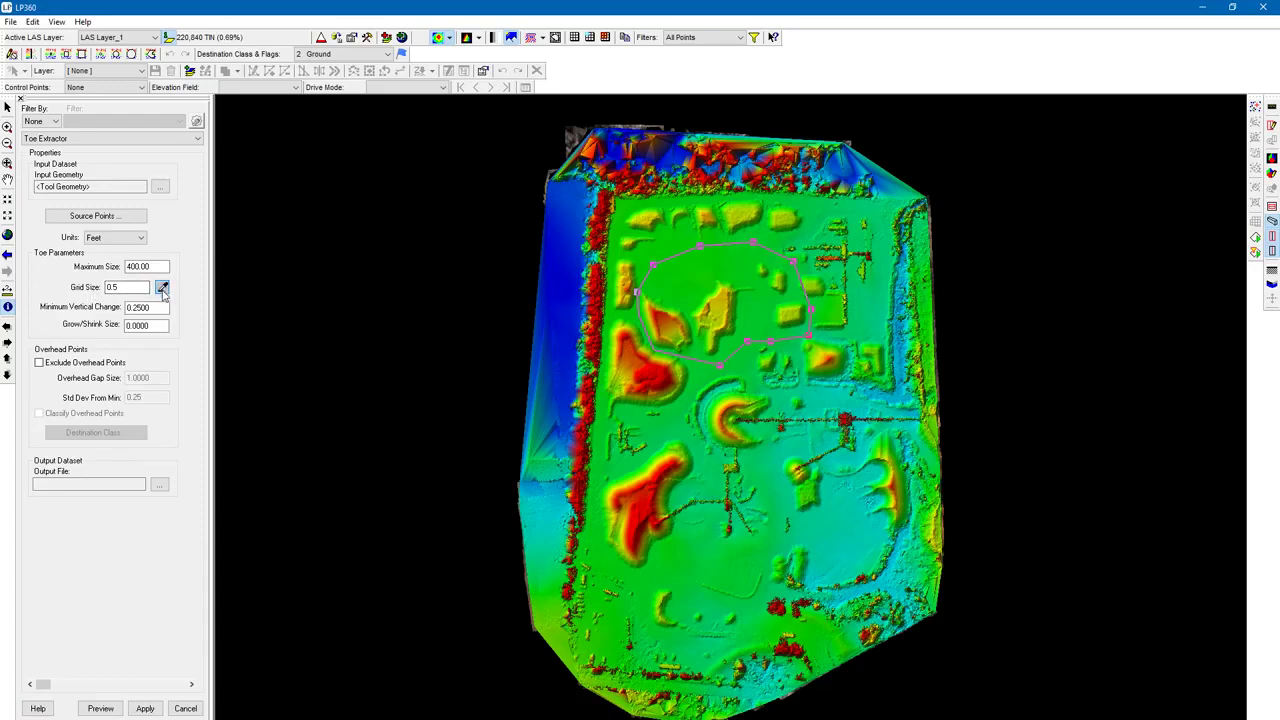
click(163, 288)
click(124, 288)
click(152, 325)
Set the output geometry file to <LP360_PROJECT_PATH>\3Dtoe/toe.shp with Output Mode Append.
click(163, 486)
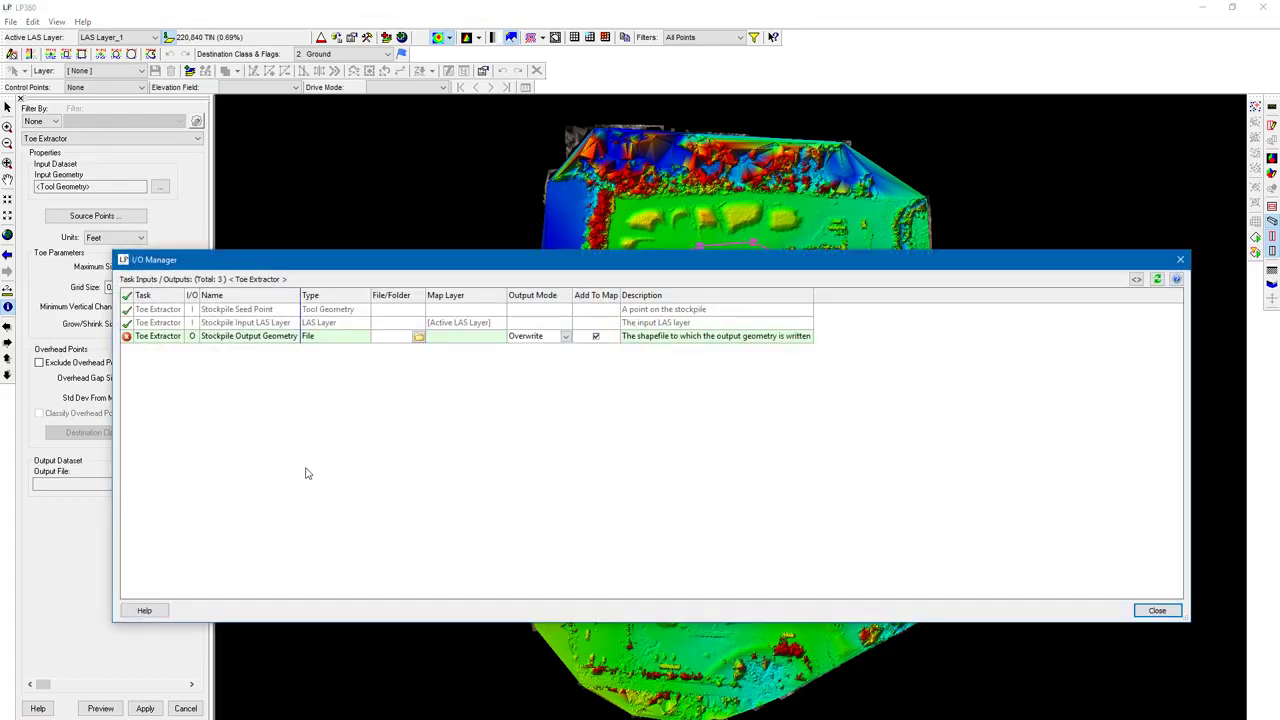
click(399, 338)
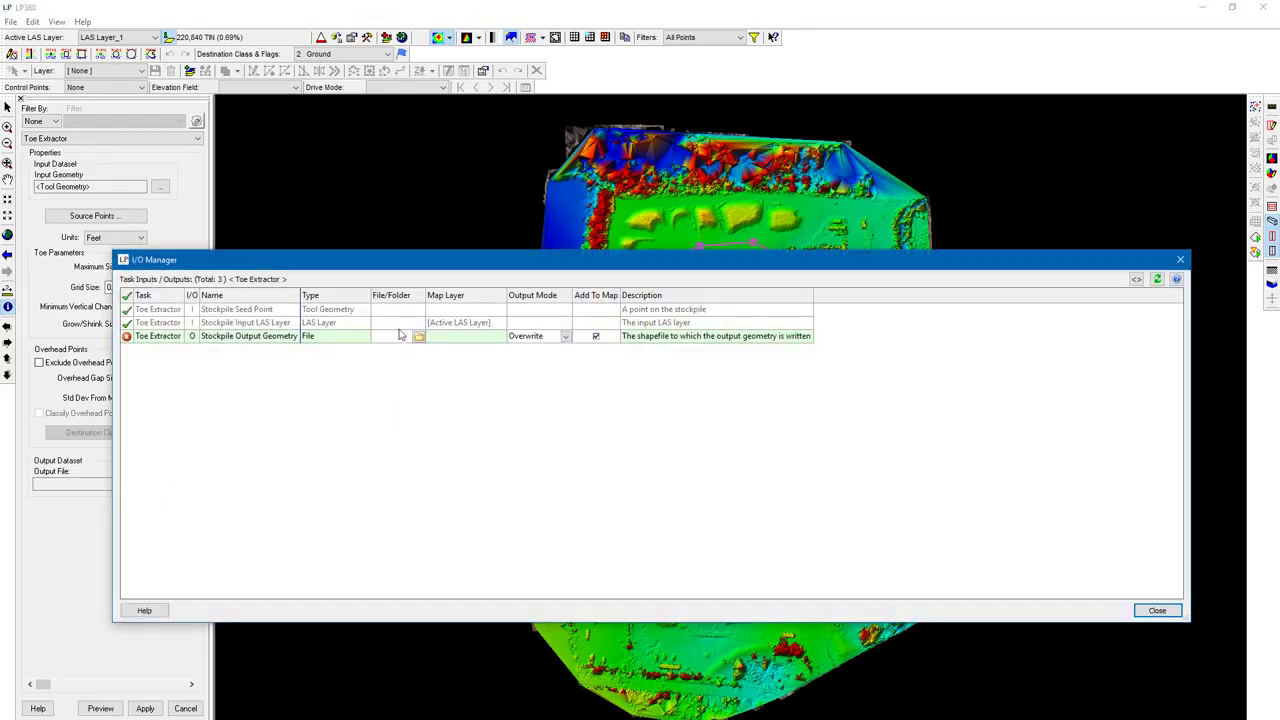
click(1140, 283)
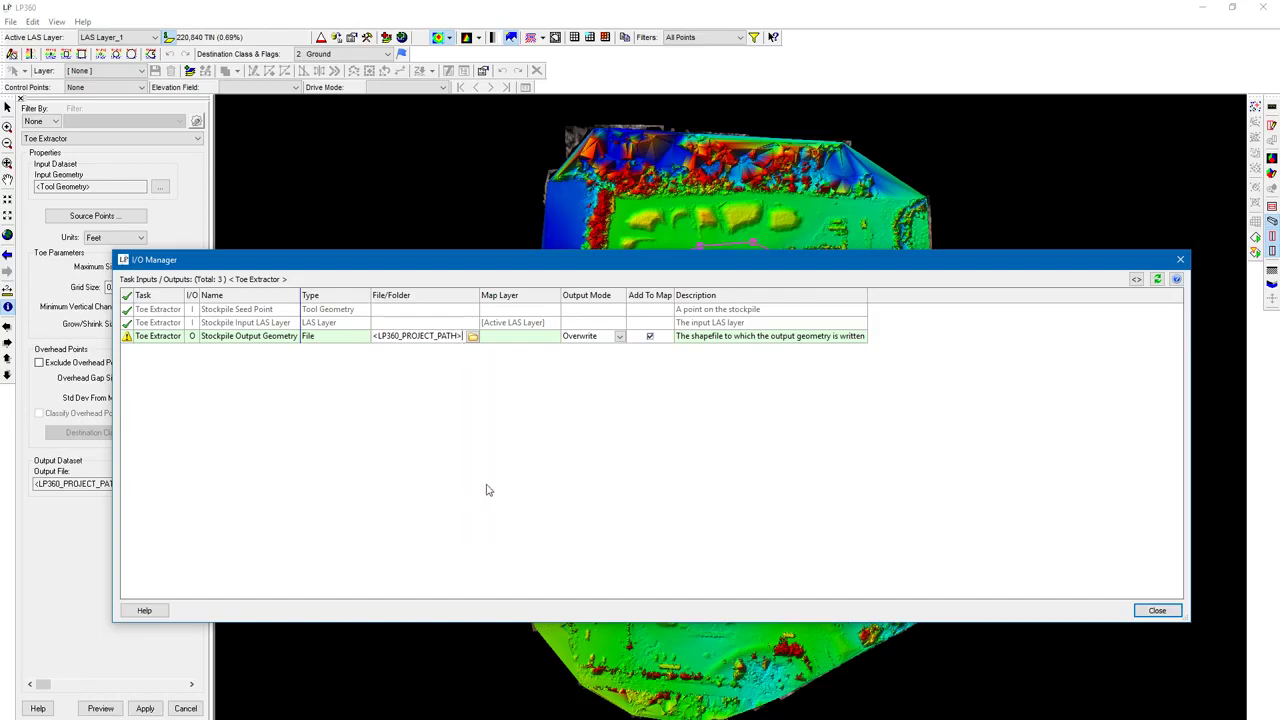
text(Volumes\S)
key(BackSpace)
key(BackSpace)
key(BackSpace)
key(BackSpace)
key(BackSpace)
key(BackSpace)
key(BackSpace)
text(\3)
text(D)
text(toe)
text(/)
text(toe)
text(.shp)
key(Return)
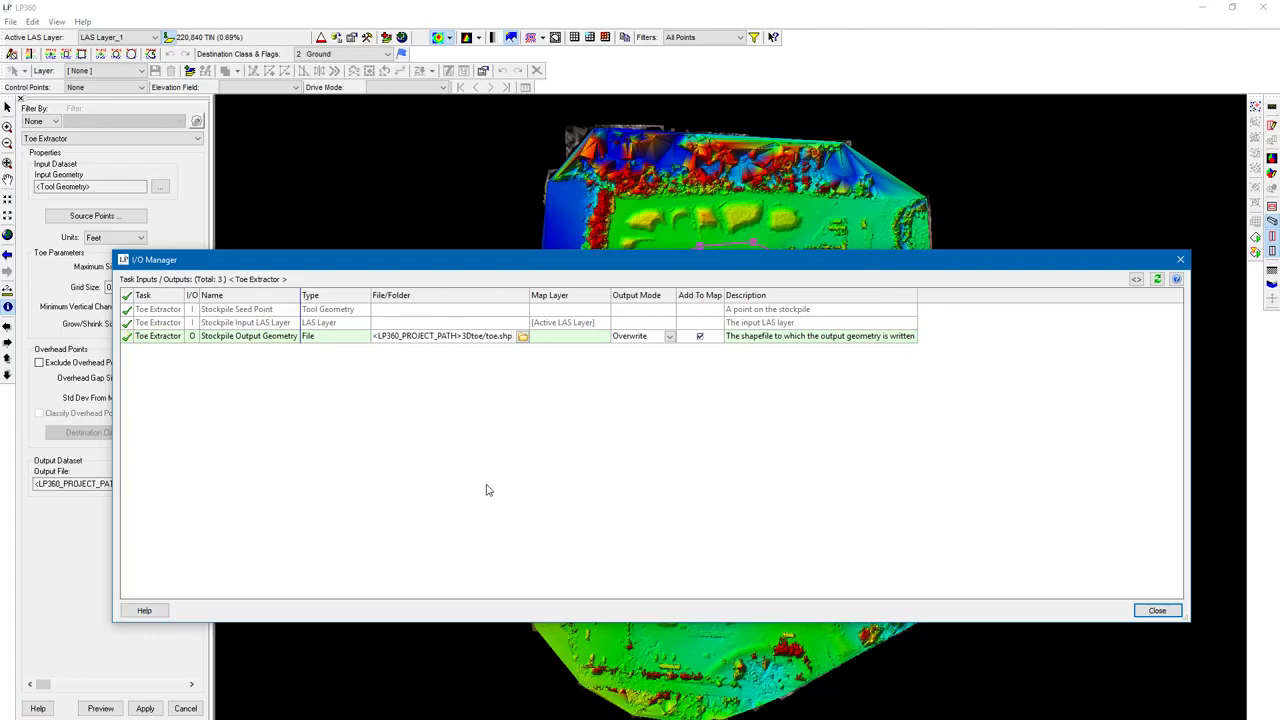
click(670, 338)
click(658, 352)
Close the I/O Manager and set the Project Path to C:\00-Training\BYOD Training Data\AJAX-2\.
click(1157, 611)
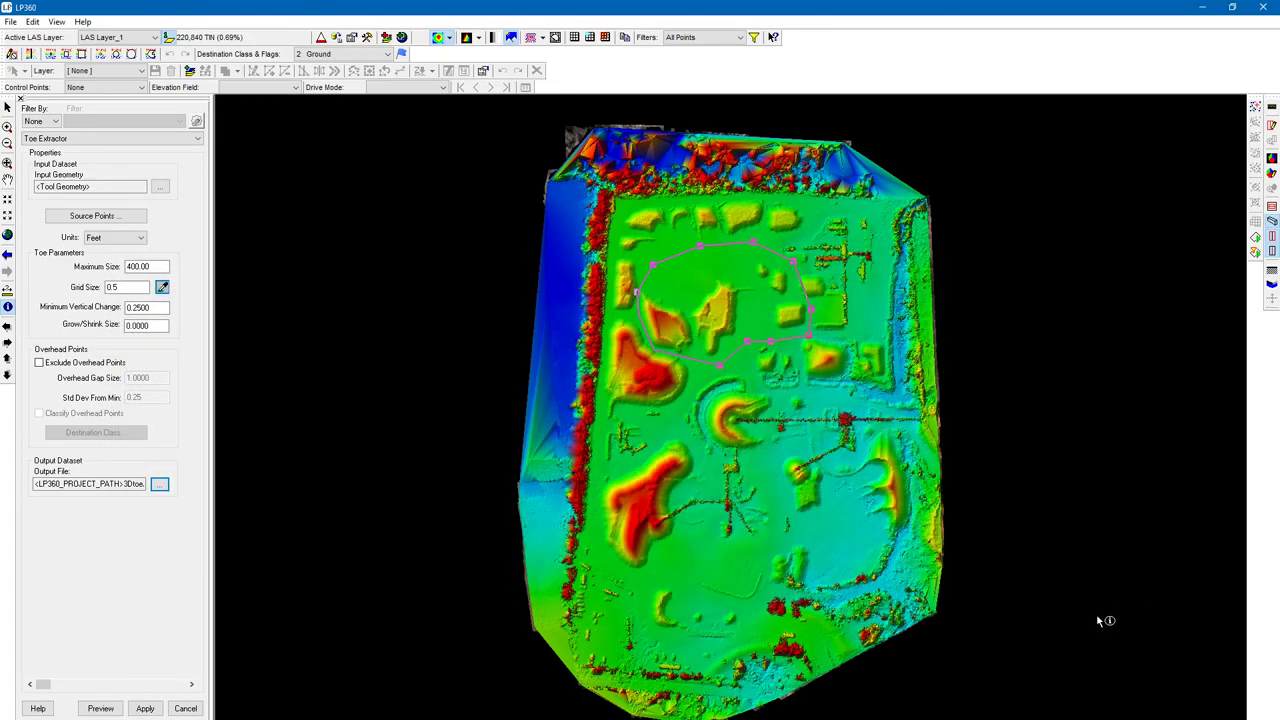
click(11, 21)
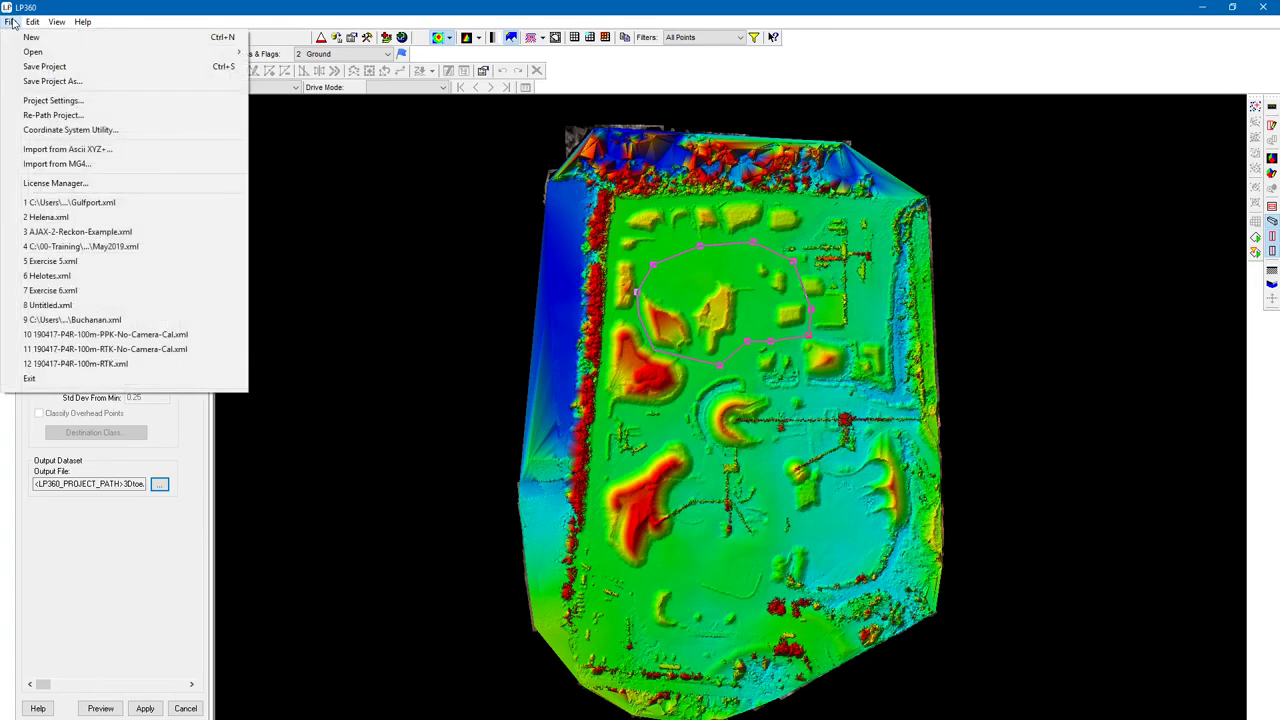
click(52, 101)
drag(366, 211, 637, 317)
click(545, 381)
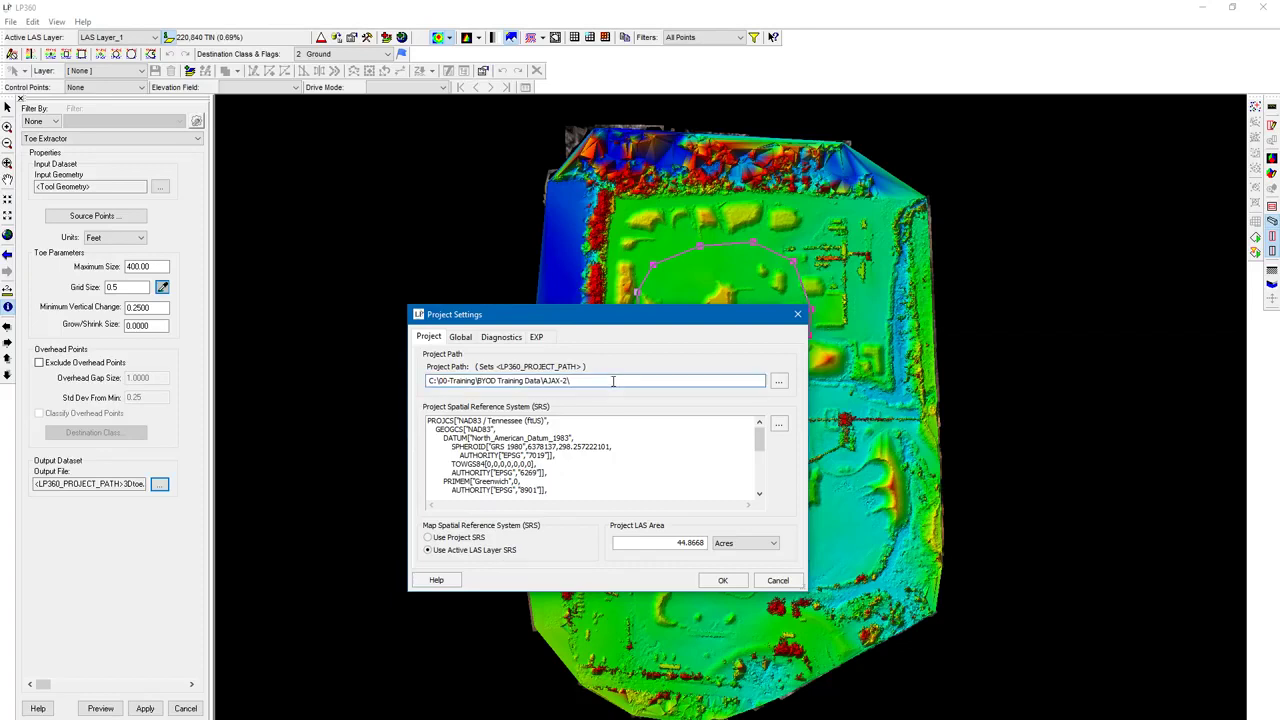
click(724, 581)
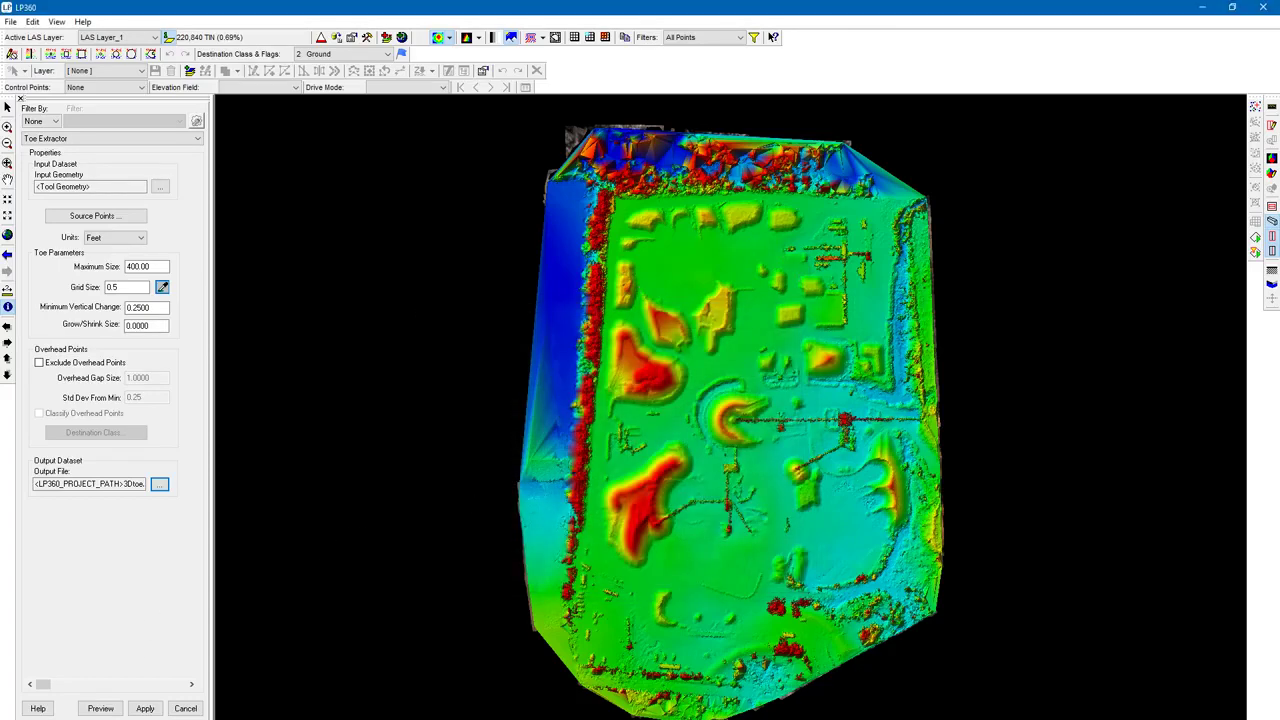
Apply the Toe Extractor, then switch the point display to Display by Classification.
click(146, 708)
click(452, 39)
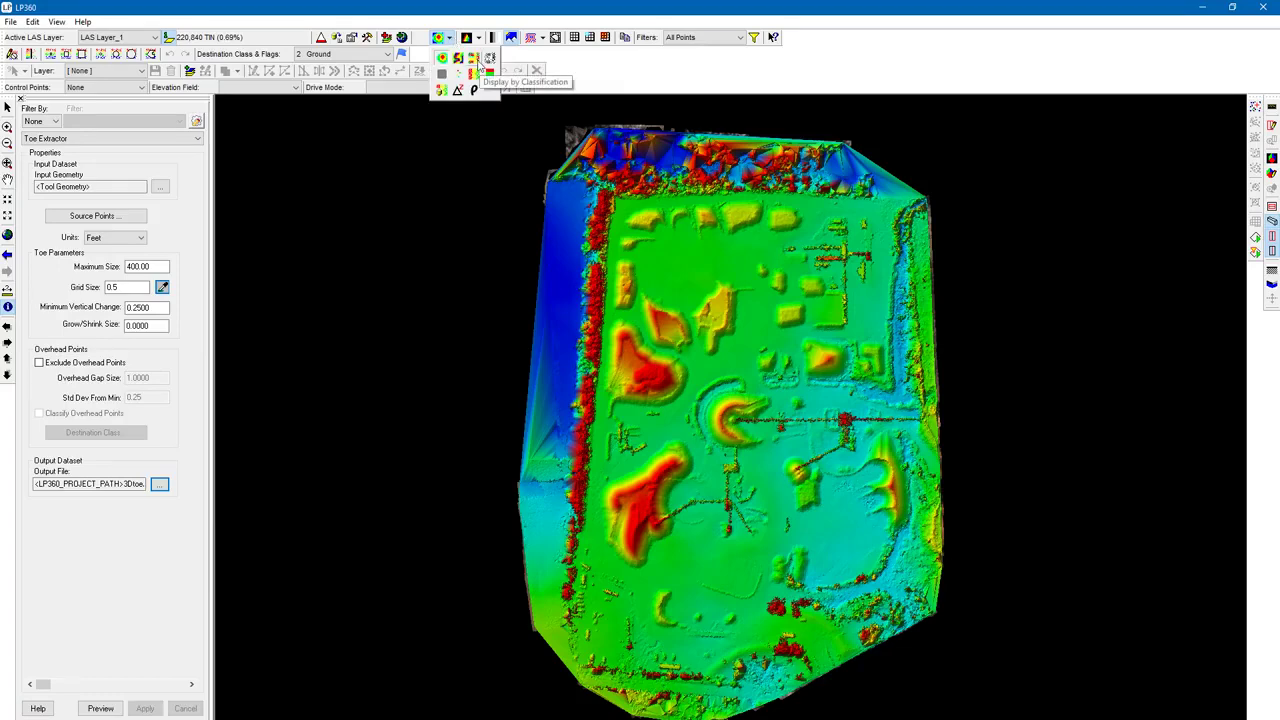
click(481, 66)
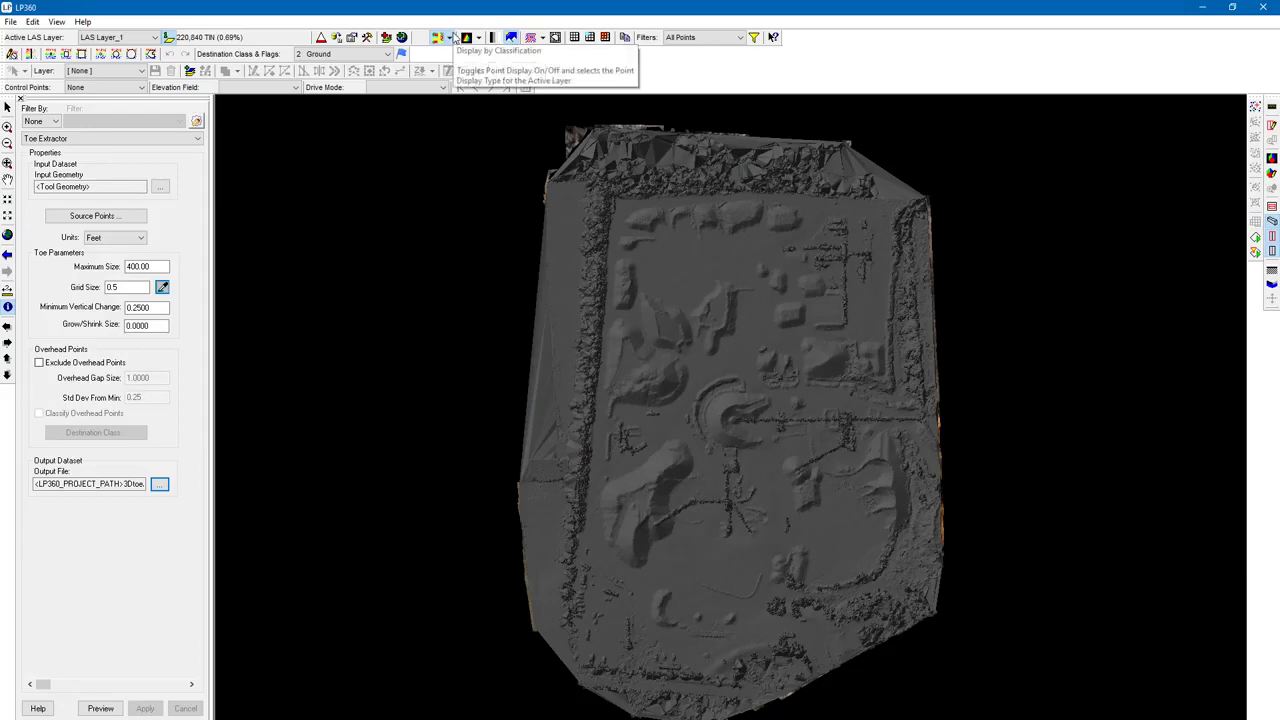
Switch the point display back to elevation colouring.
click(451, 38)
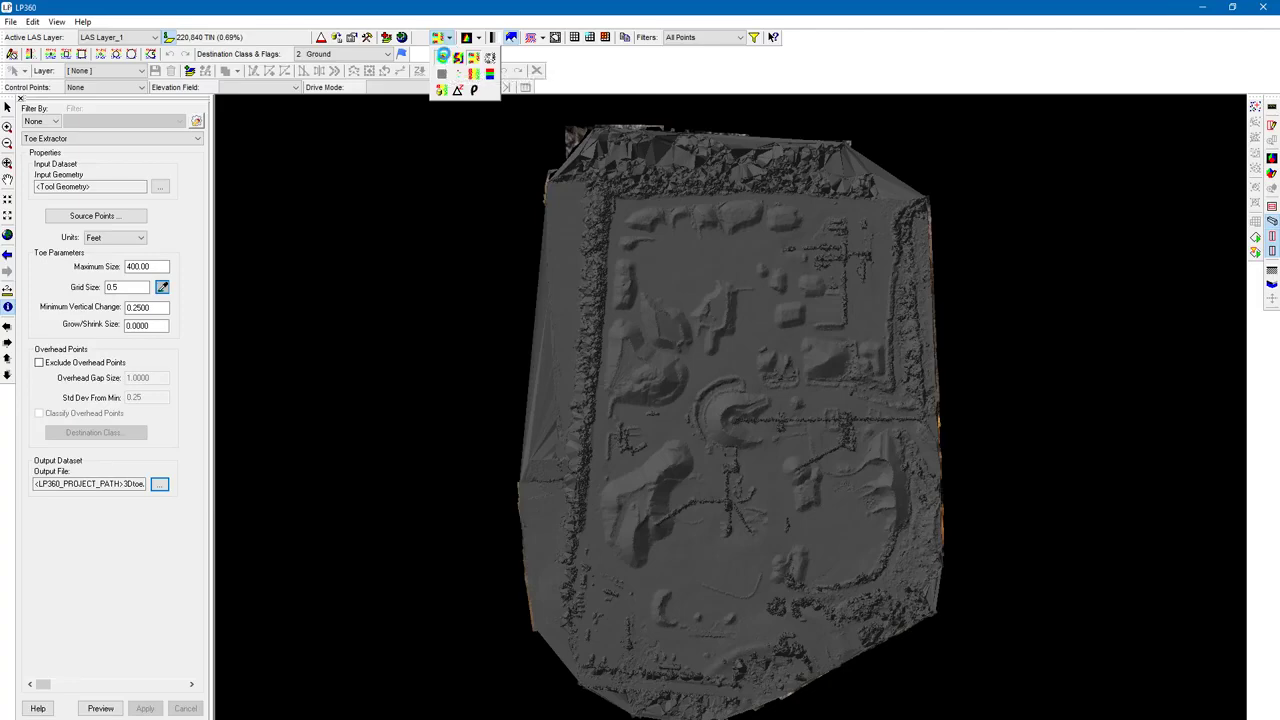
click(443, 56)
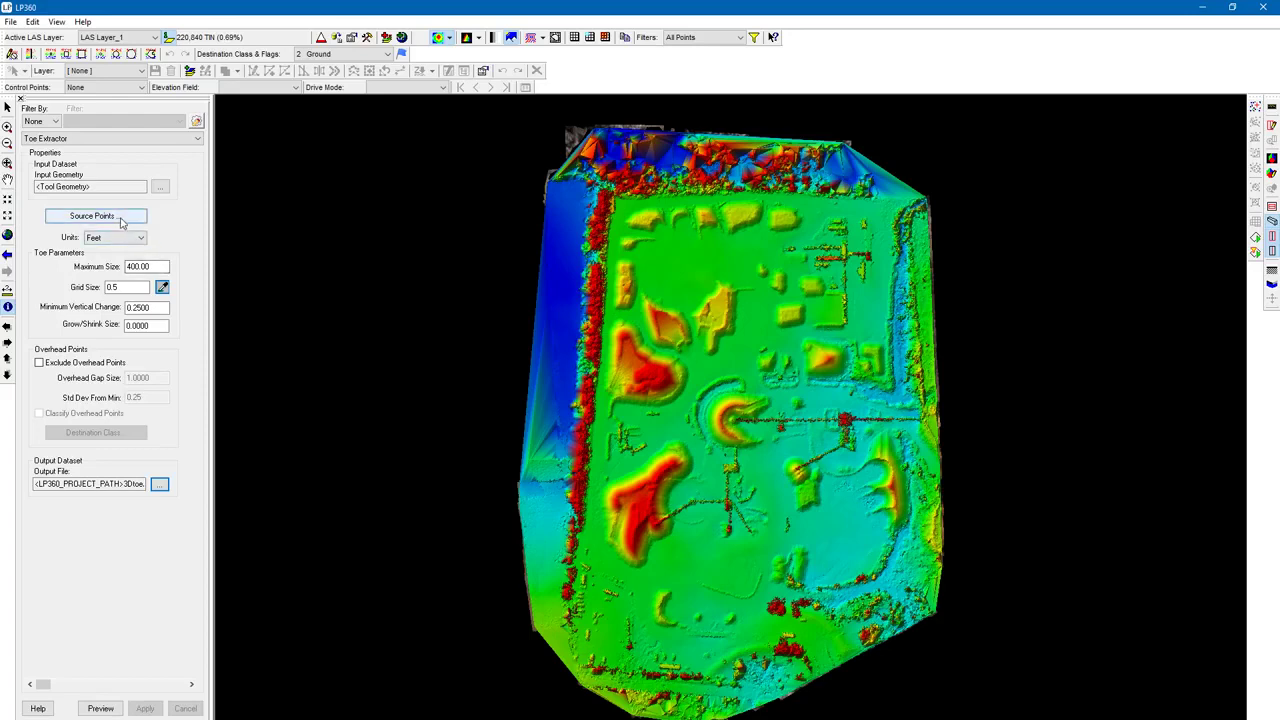
Clear all classes from the Input LAS Point Filter, keeping only class 0 Created, never classified.
click(120, 216)
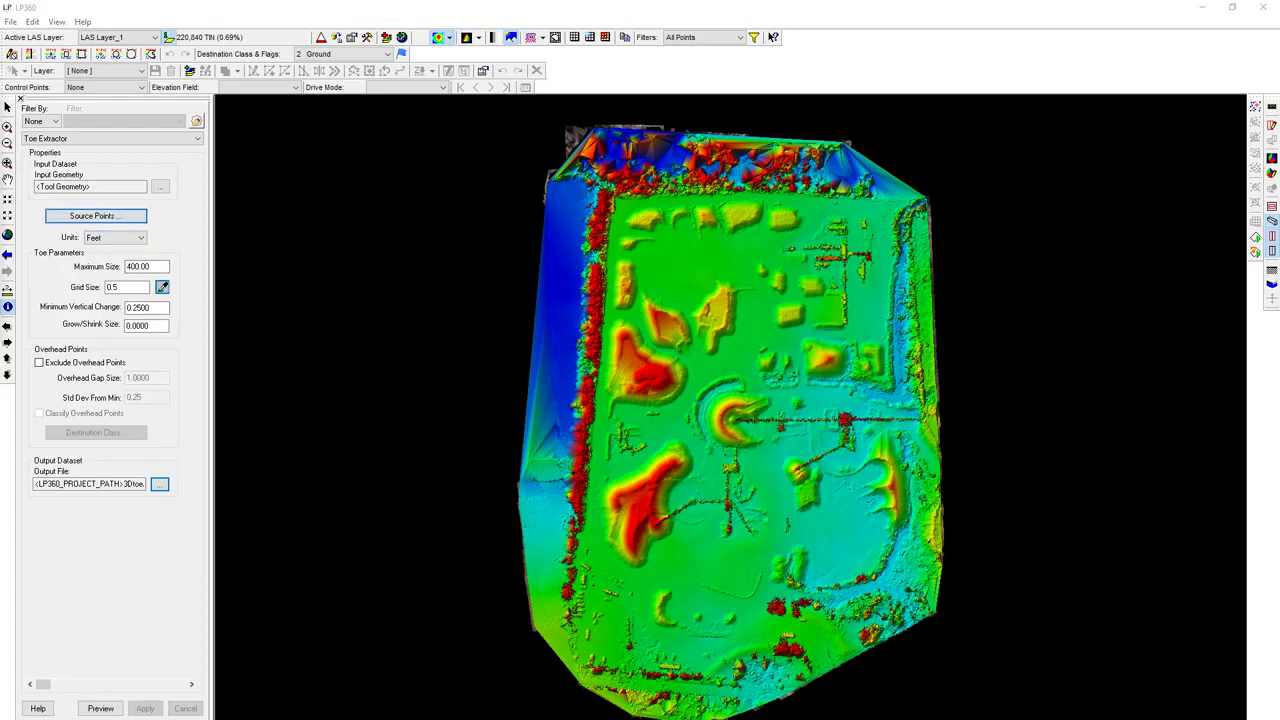
drag(714, 6, 717, 100)
click(110, 317)
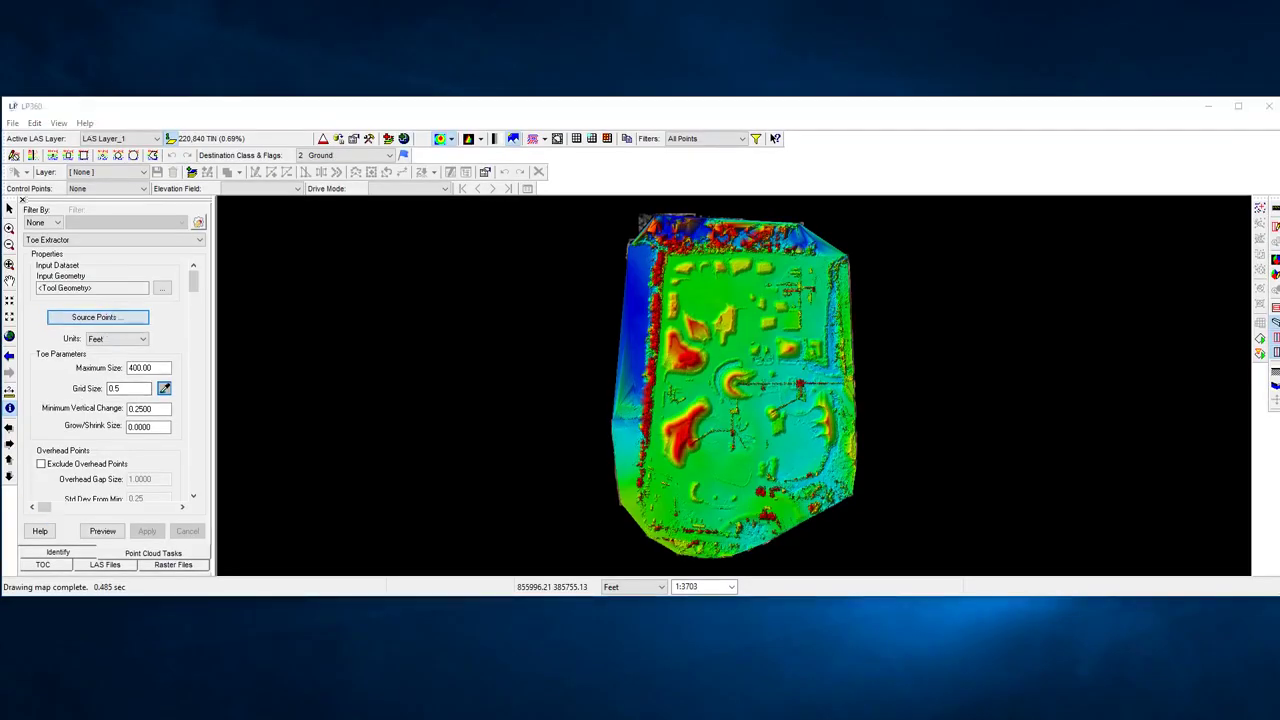
drag(281, 301, 645, 242)
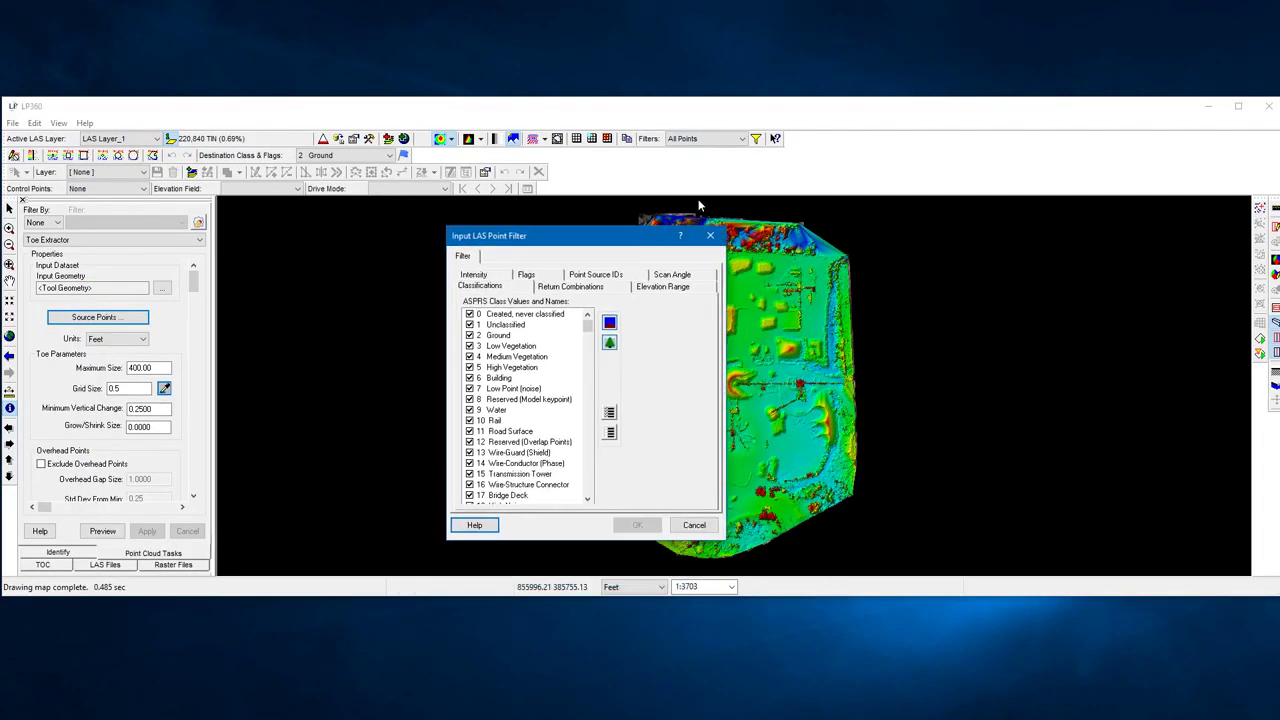
click(610, 433)
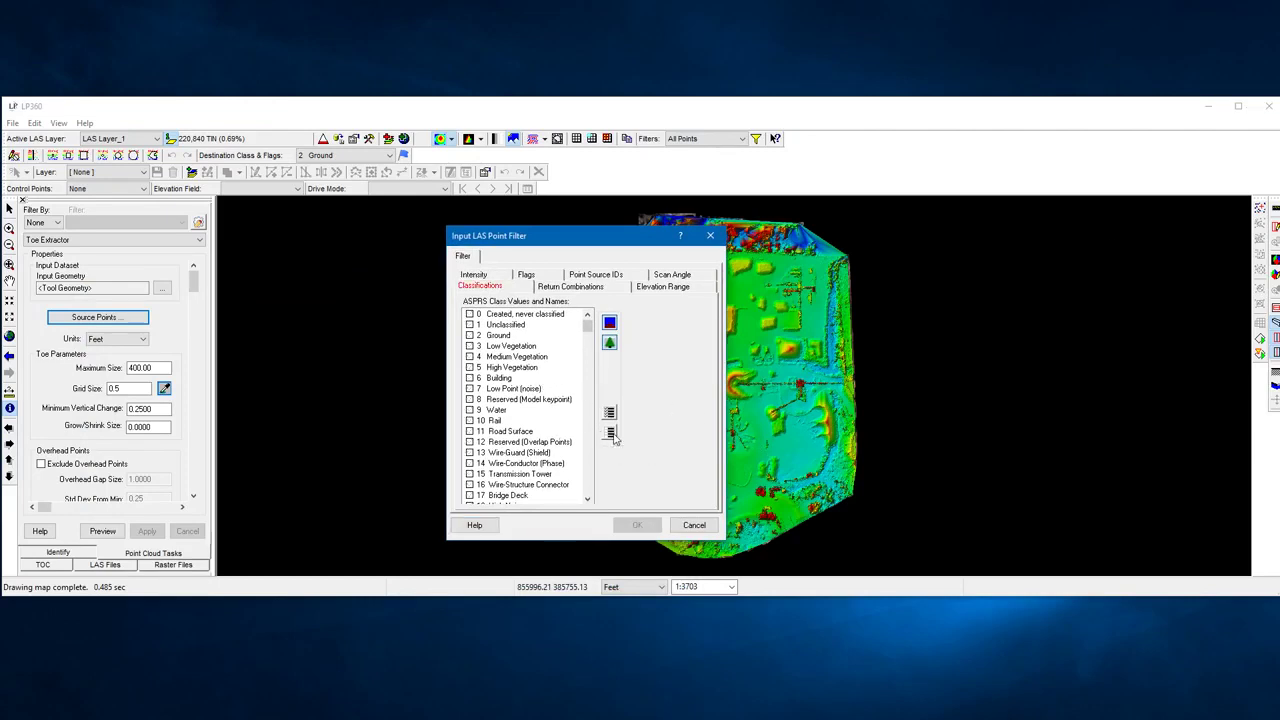
click(470, 314)
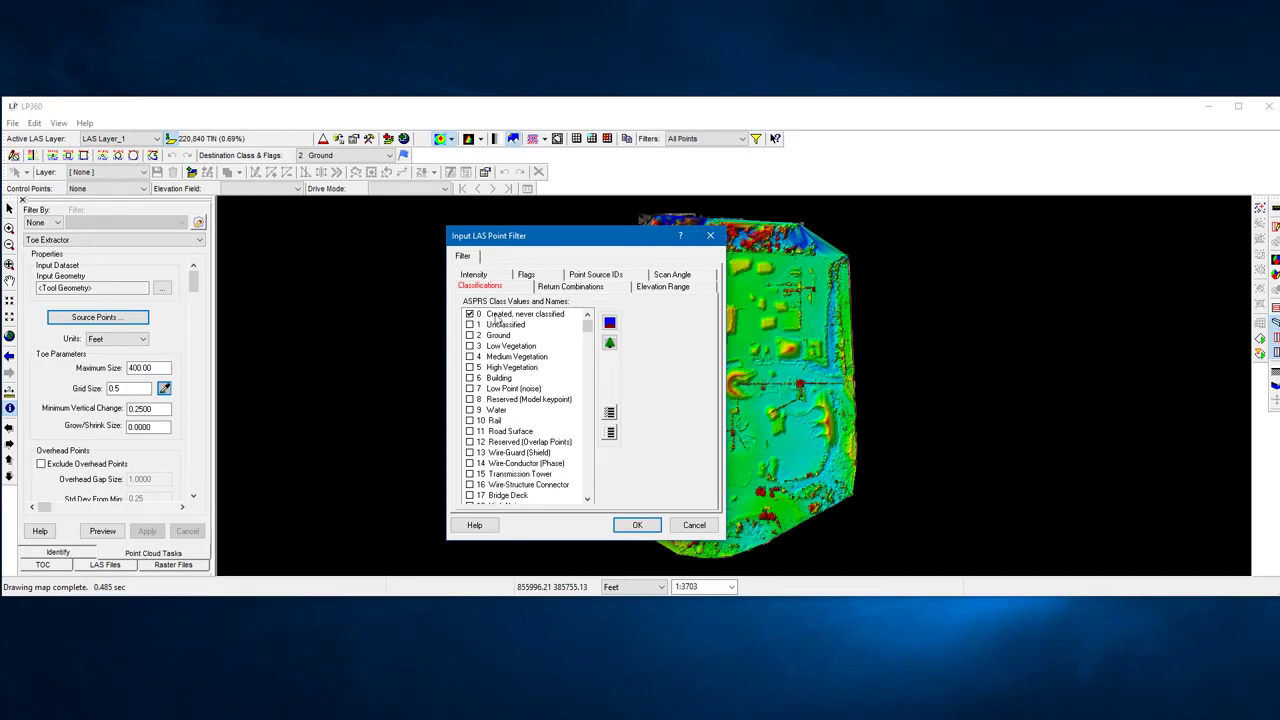
click(634, 526)
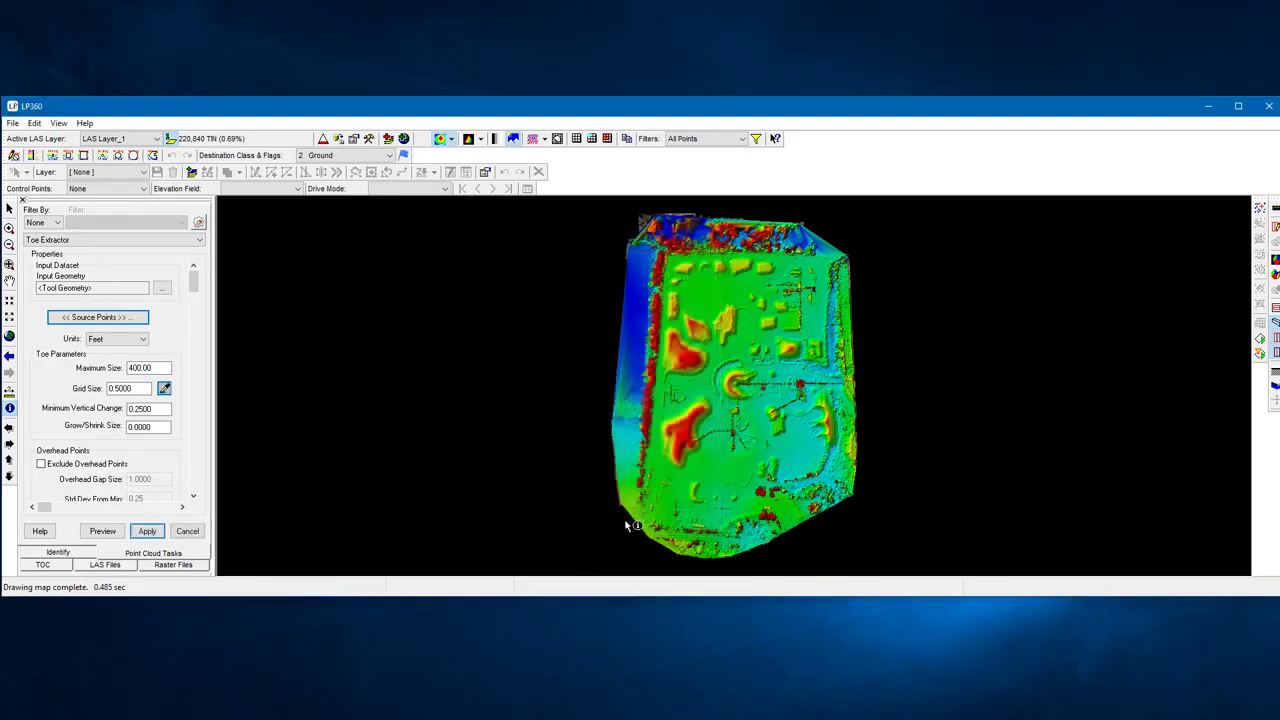
click(1238, 106)
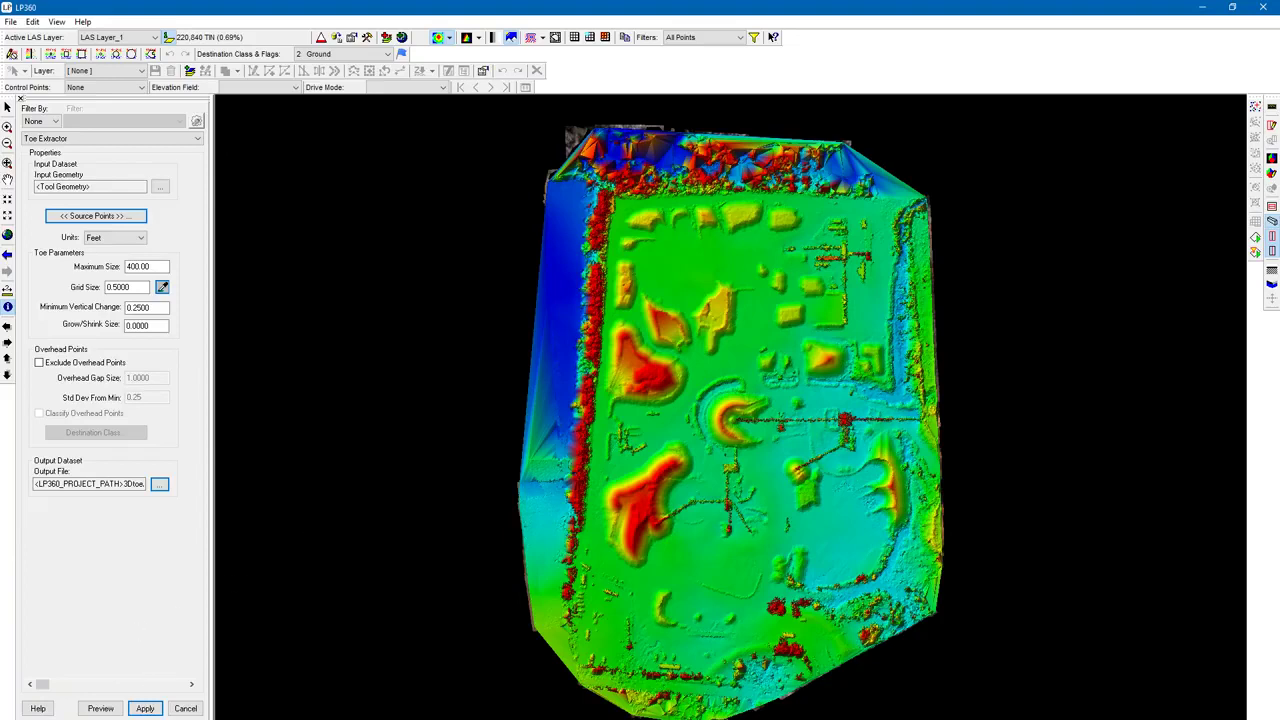
Apply the Toe Extractor settings and zoom in on the stockpiles at the top of the site.
click(145, 708)
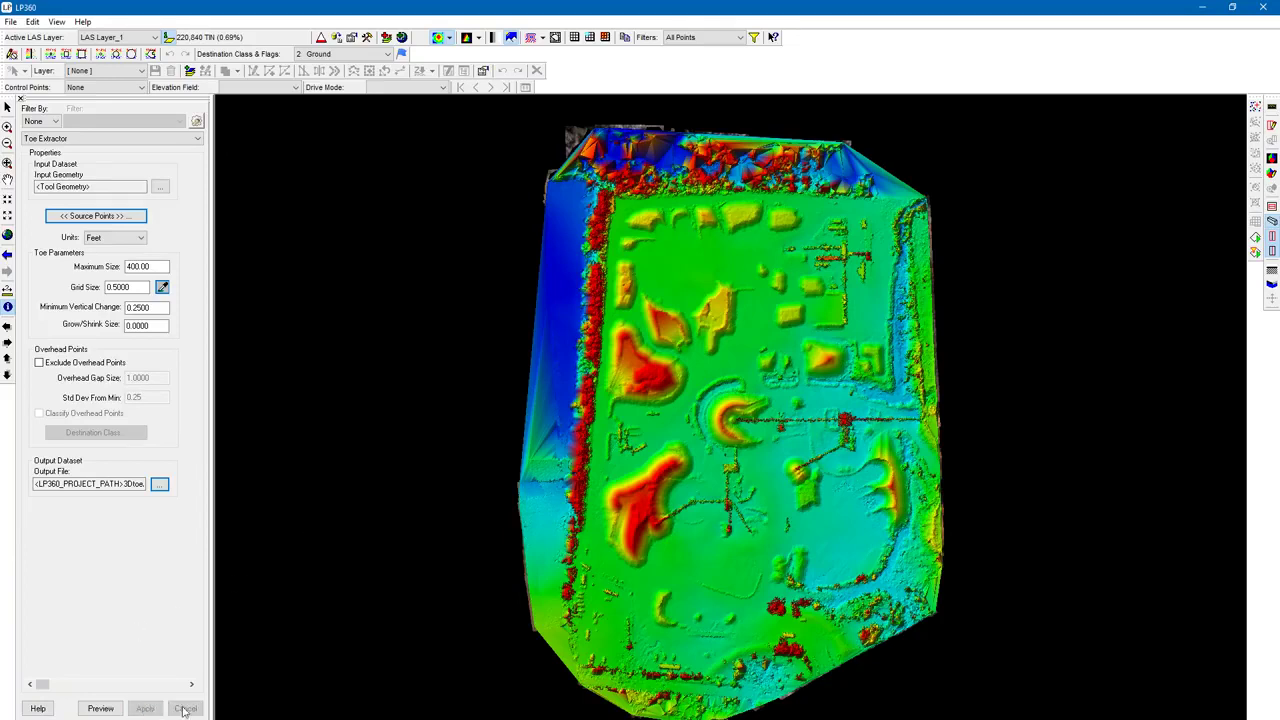
scroll(794, 260, up, 6)
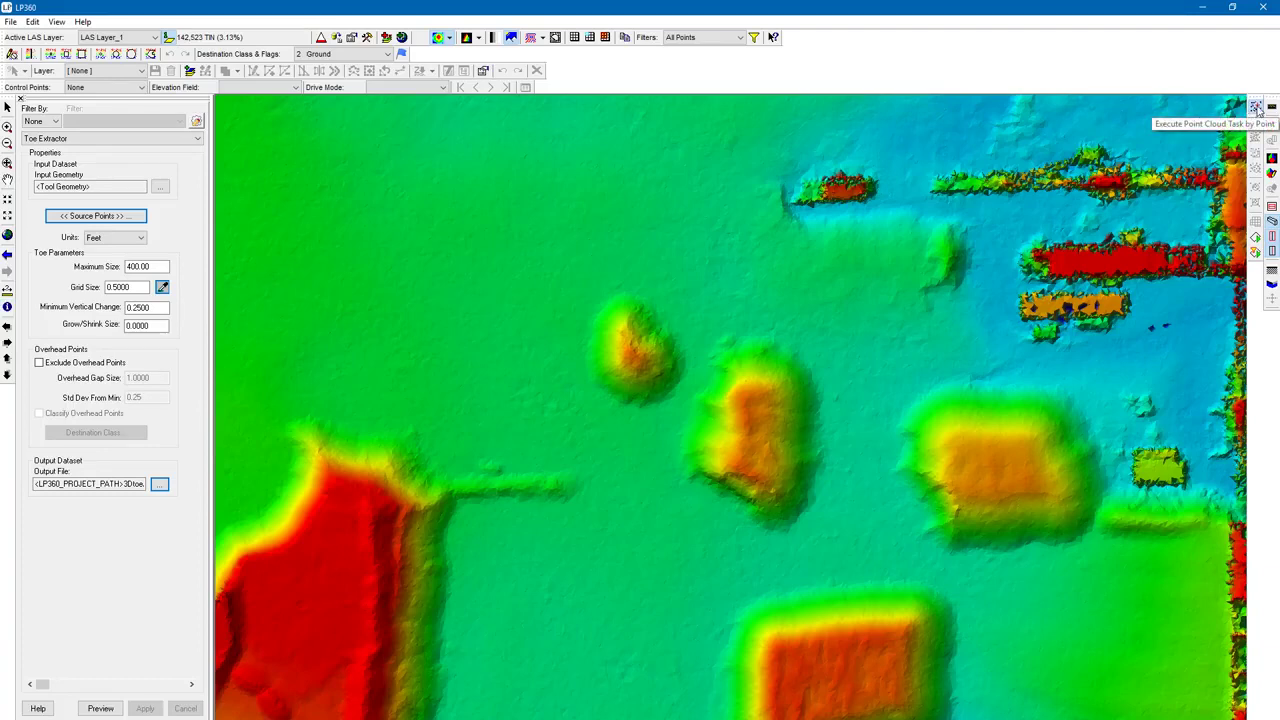
Run Execute Point Cloud Task by Point on the stockpile slopes to generate toe polygons in a new layer.
click(1257, 108)
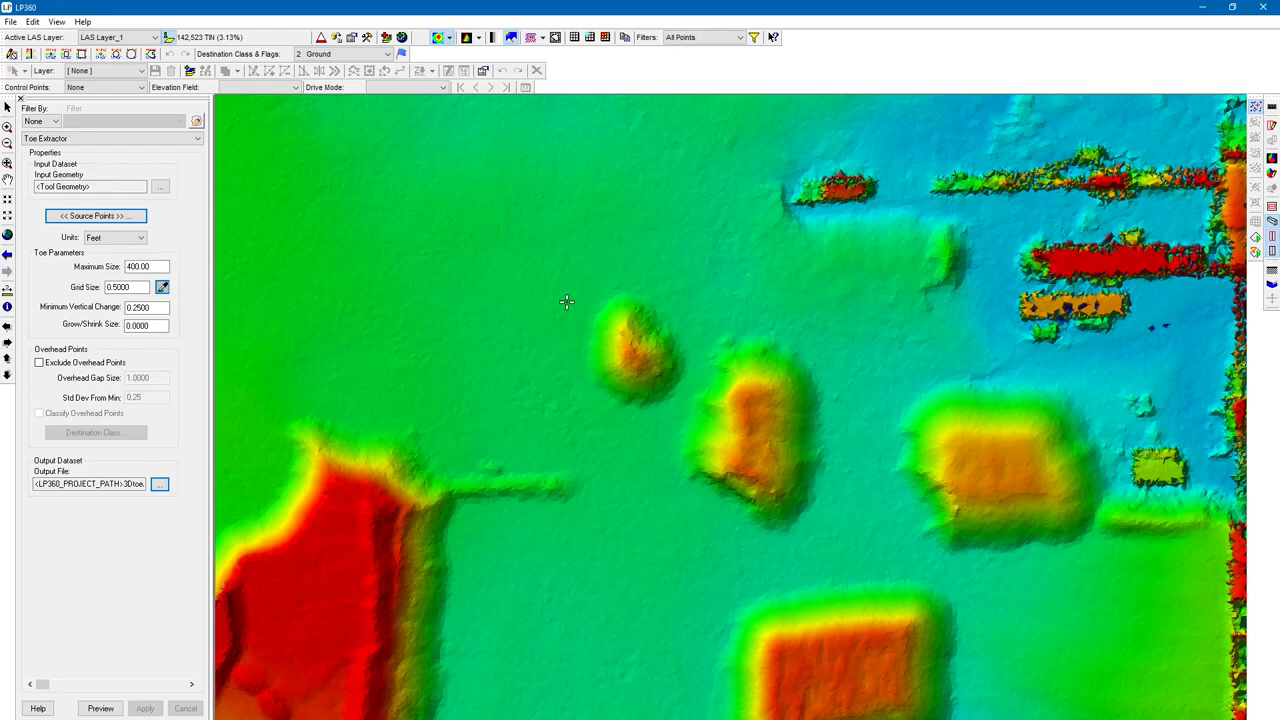
scroll(572, 330, up, 1)
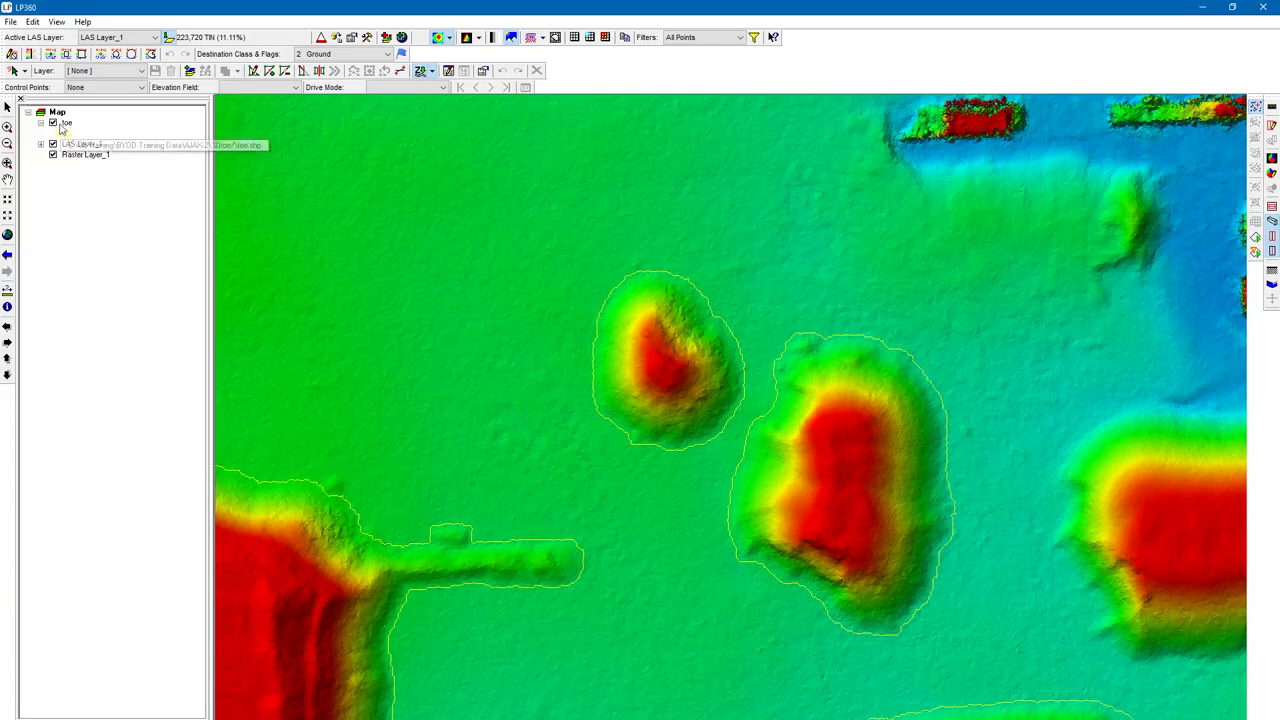
Delete the erroneous toe layer's files, then extract a new toe outline around the small mound.
click(70, 124)
right_click(72, 126)
click(100, 143)
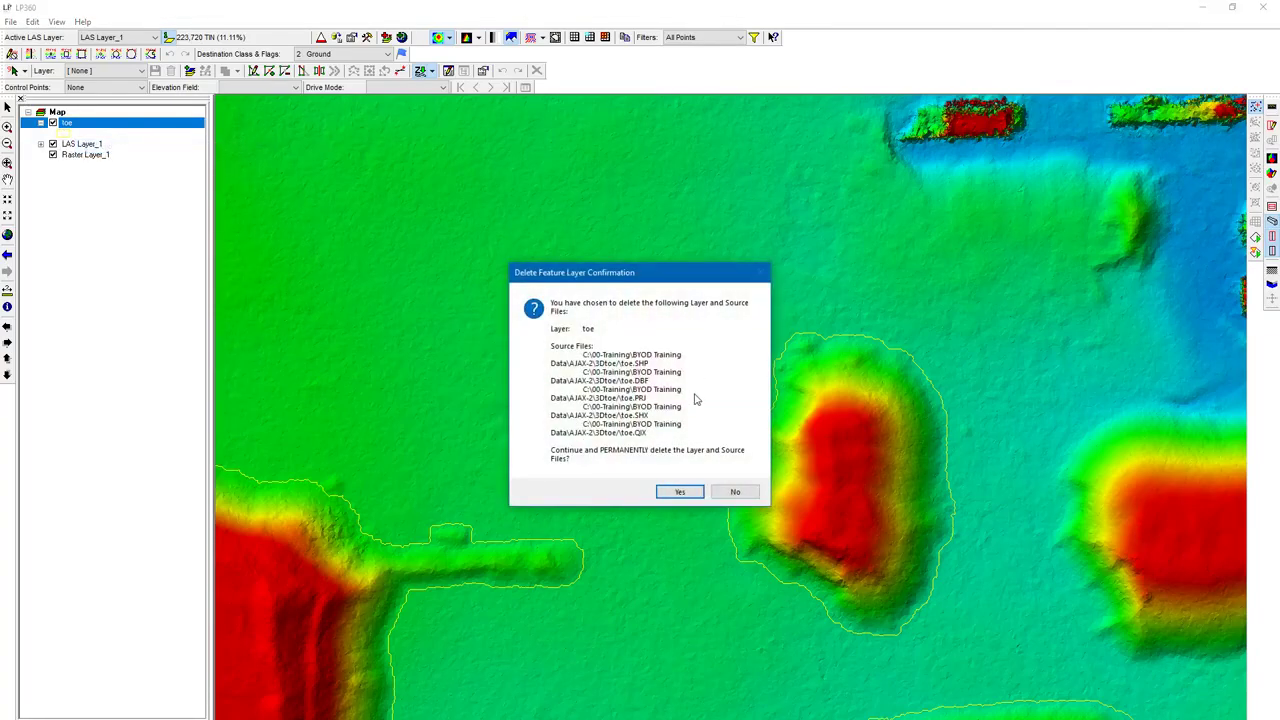
click(681, 492)
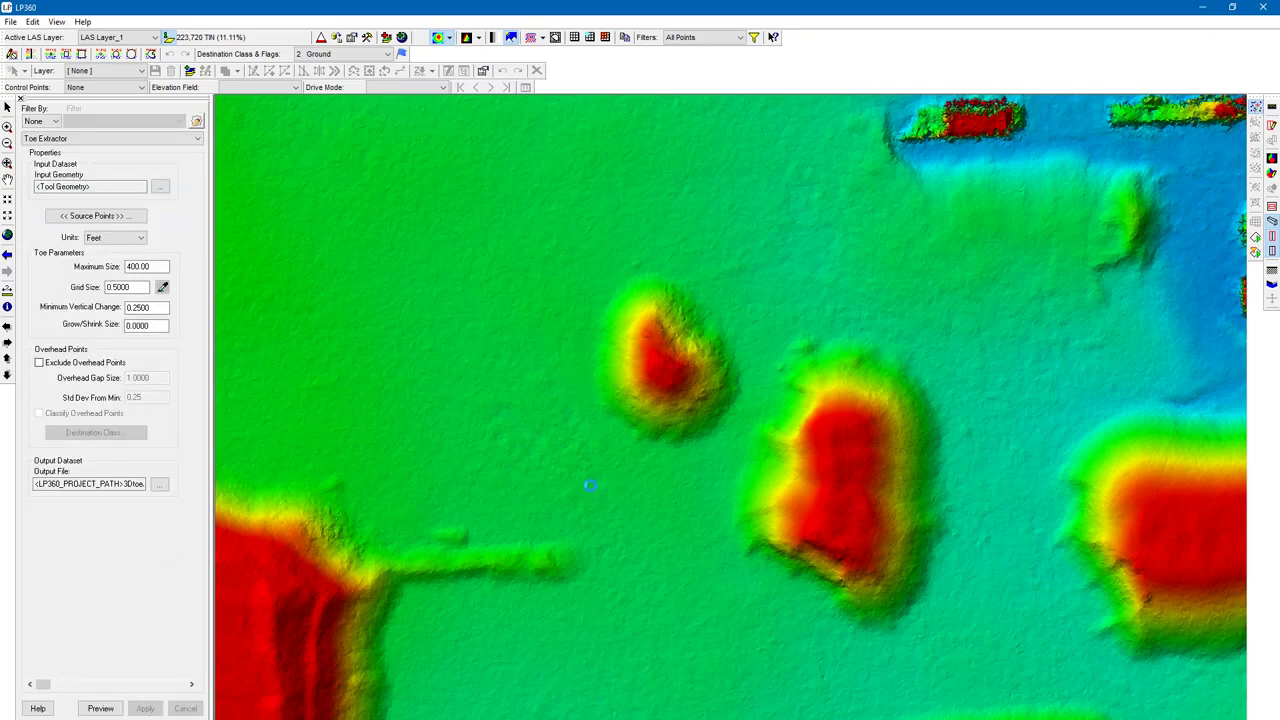
click(587, 460)
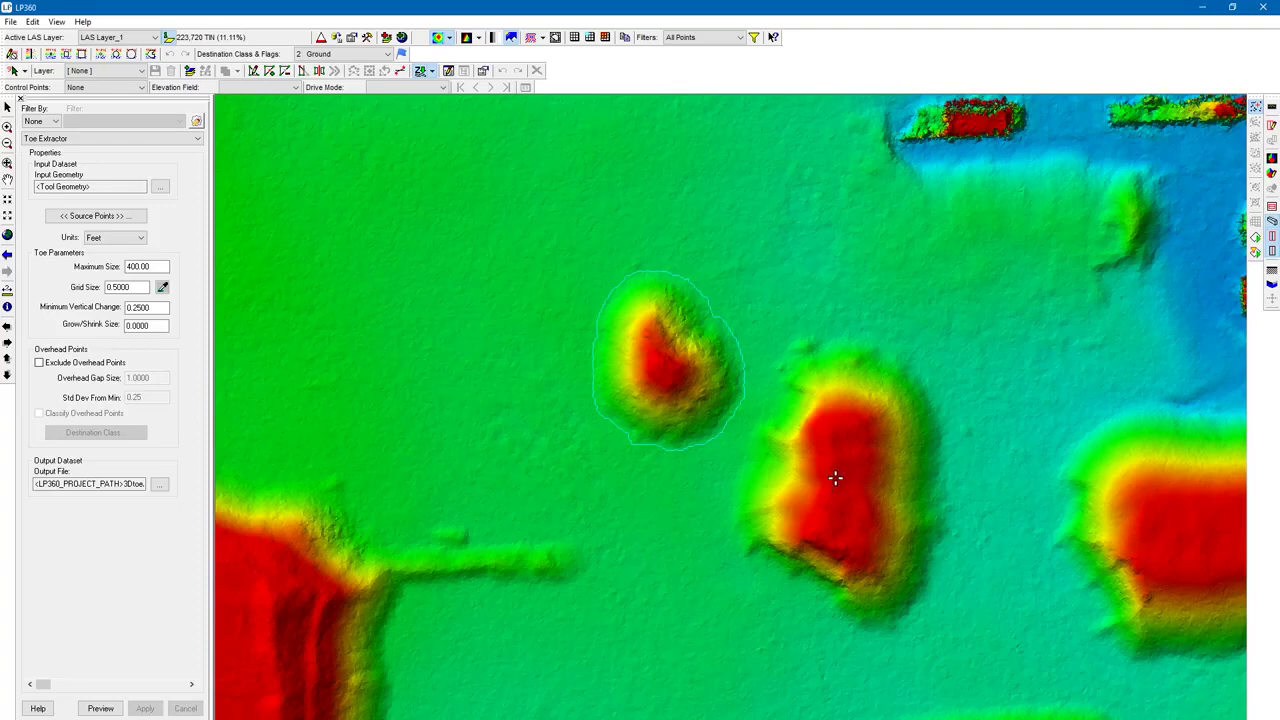
Extract a toe outline around the larger mound, then centre the red rectangular stockpile in the map.
click(908, 456)
middle_drag(720, 171, 640, 445)
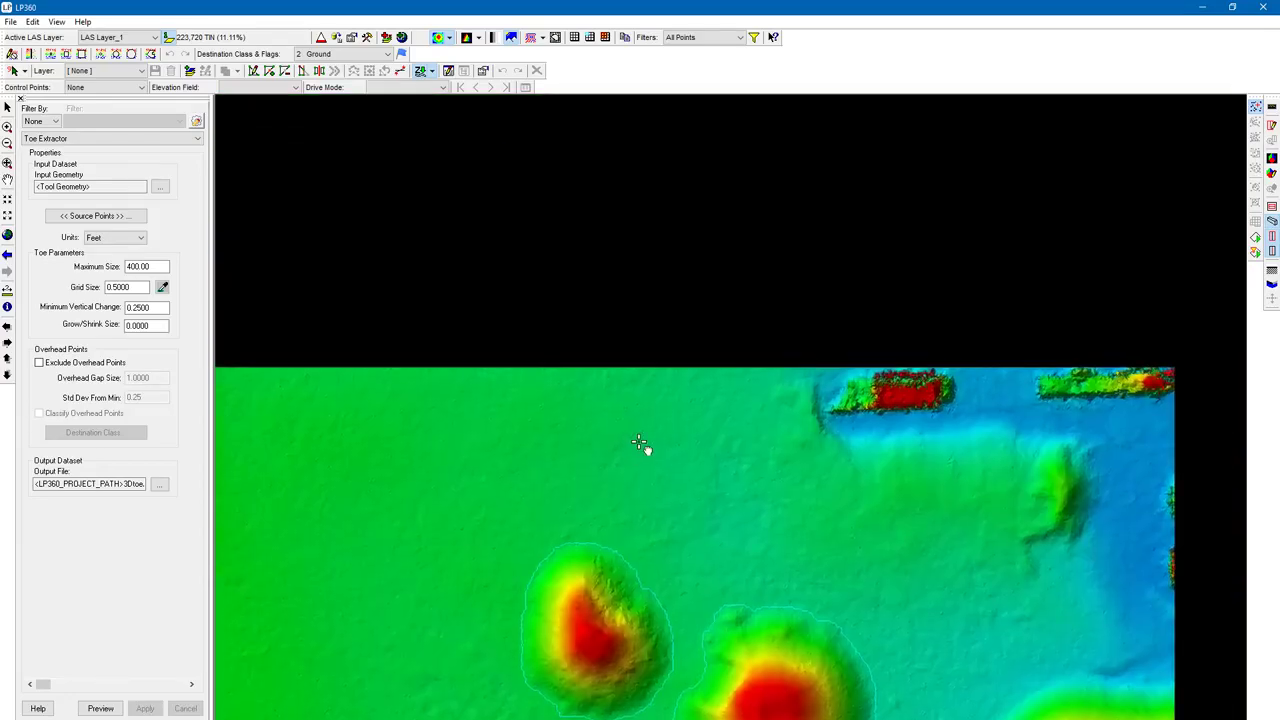
middle_drag(649, 251, 574, 474)
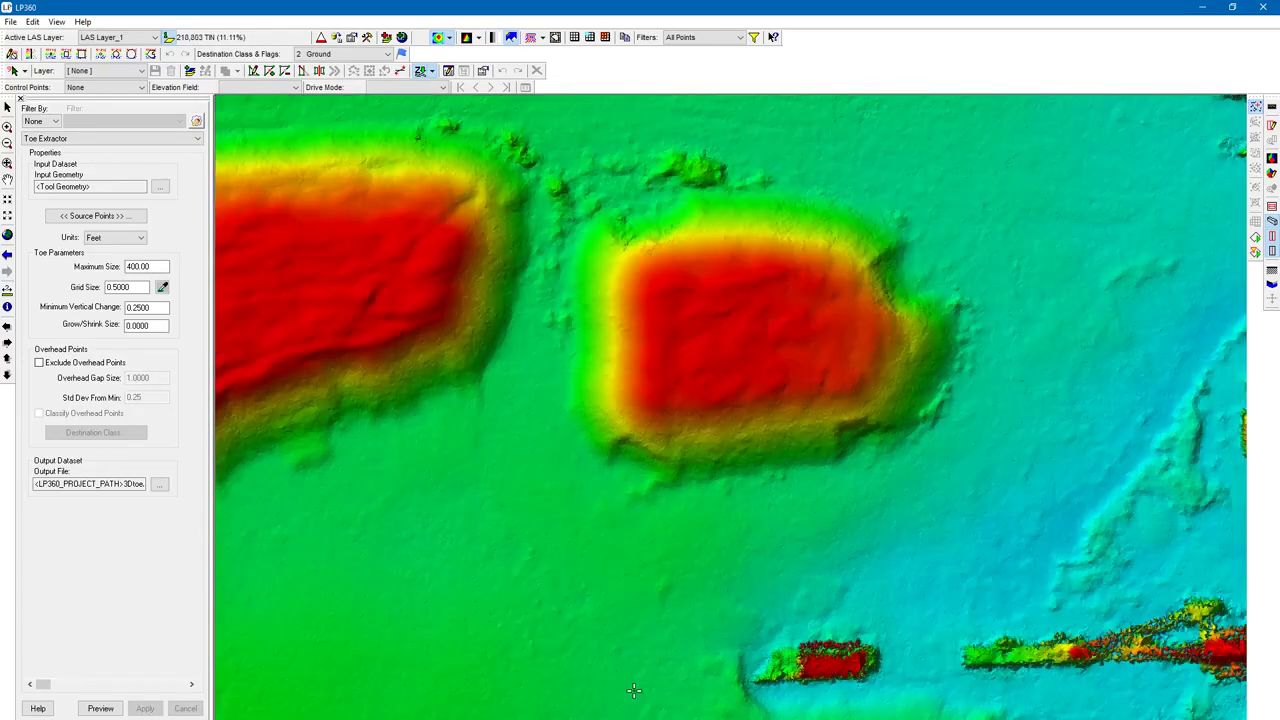
middle_drag(642, 712, 669, 466)
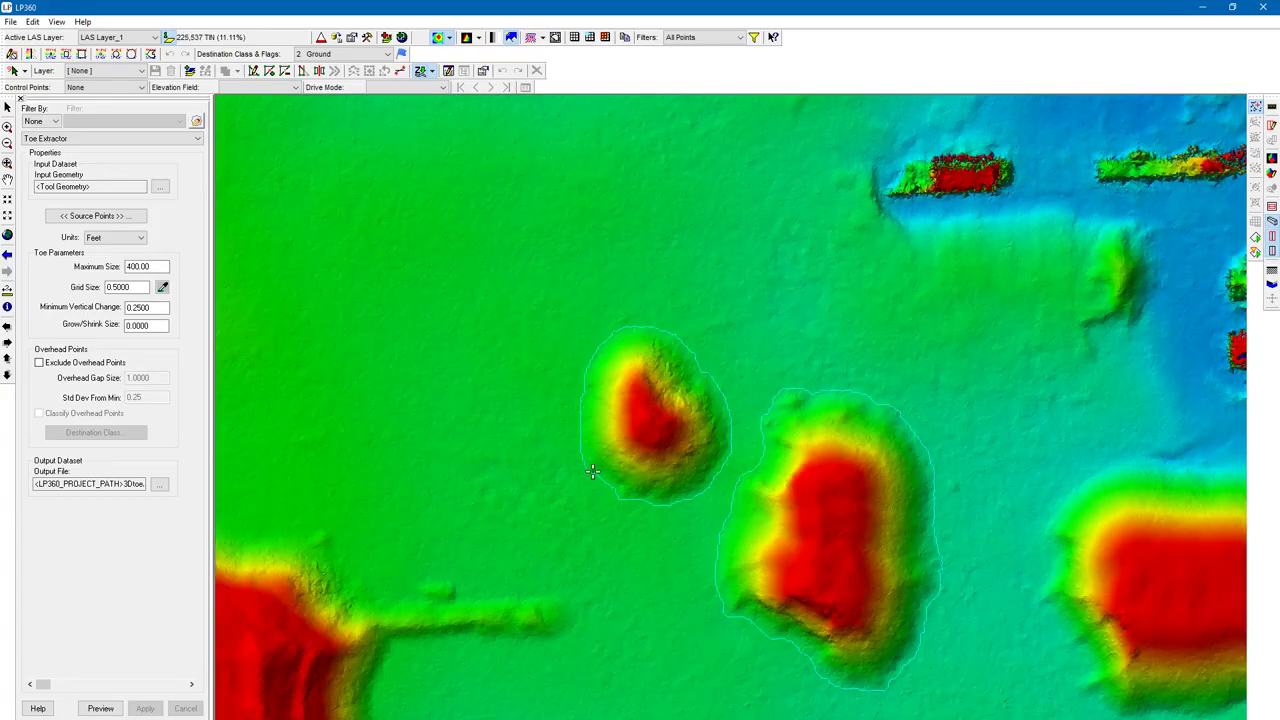
middle_drag(763, 237, 683, 600)
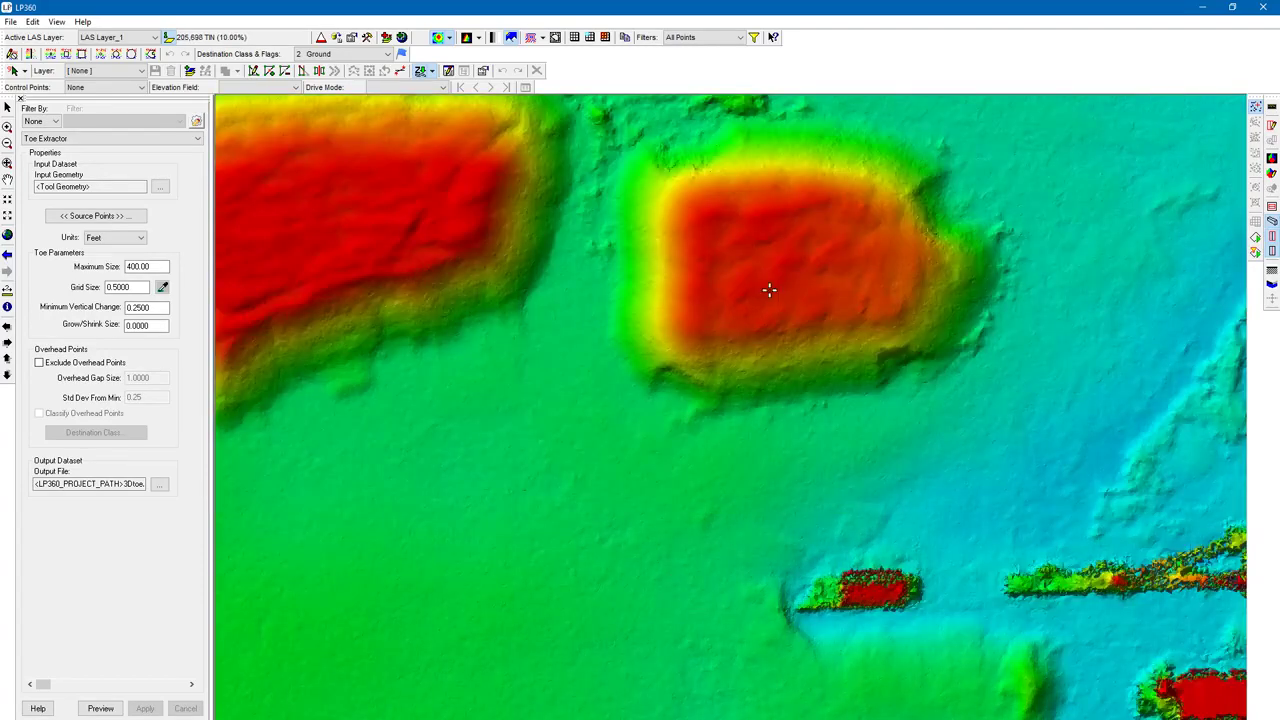
middle_drag(770, 290, 700, 440)
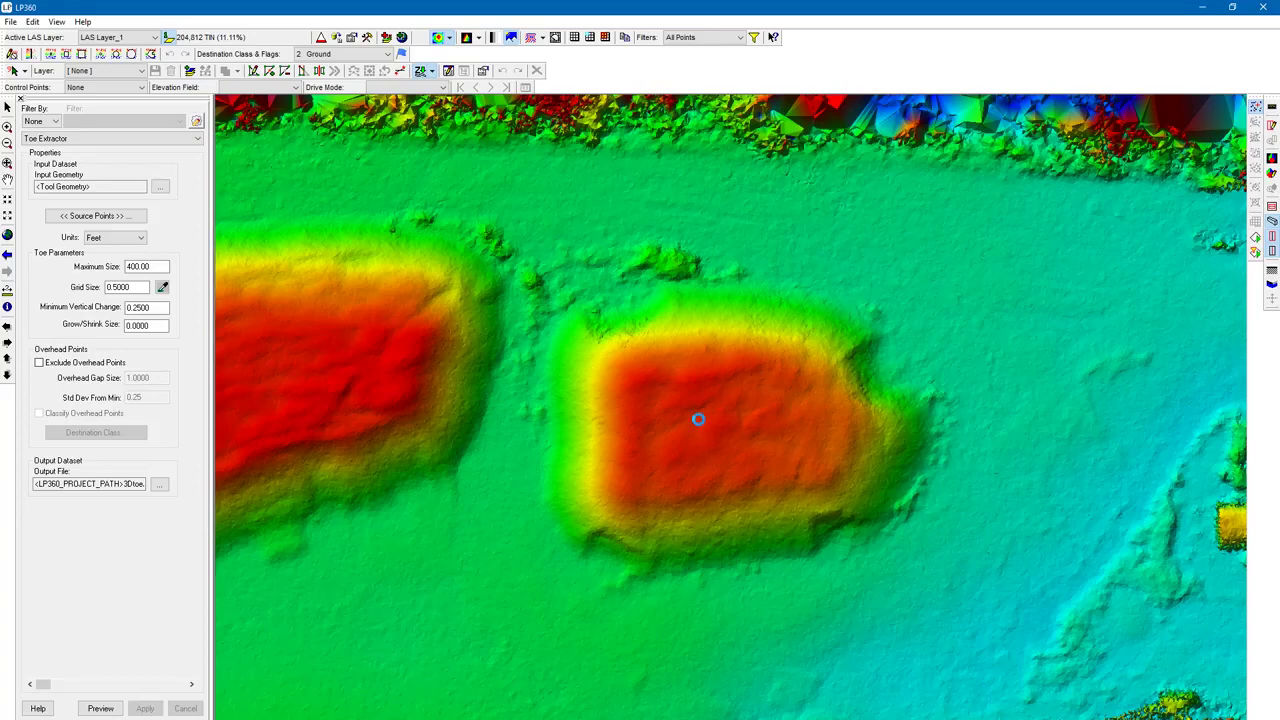
Extract the toe outline around the red rectangular stockpile's base and zoom in and out to inspect it.
drag(697, 420, 697, 434)
scroll(720, 380, up, 3)
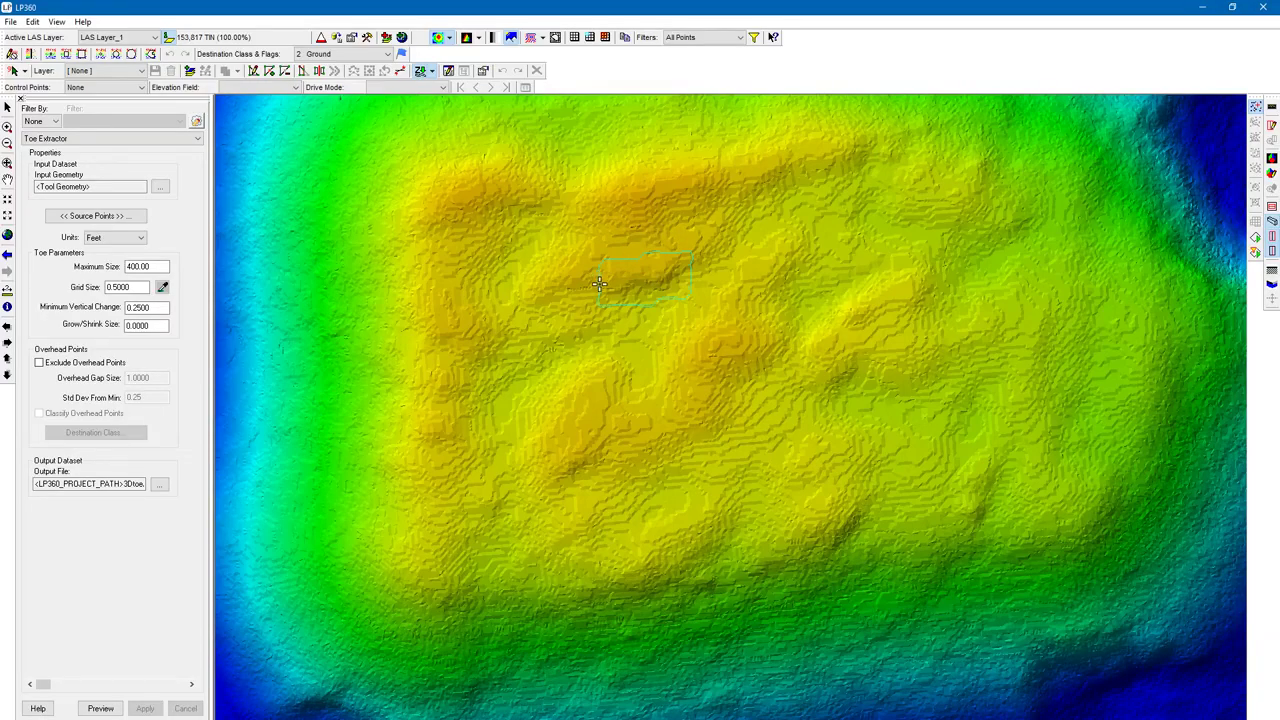
scroll(596, 394, down, 3)
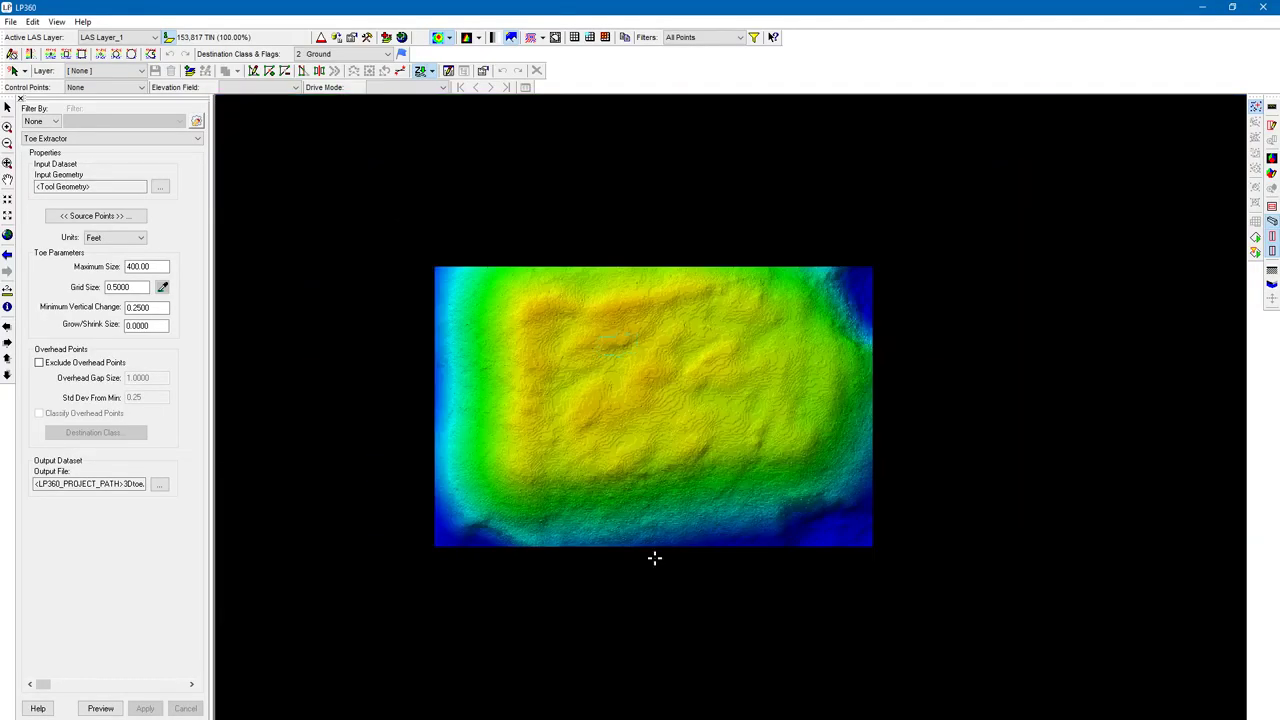
scroll(660, 500, up, 3)
scroll(507, 443, down, 1)
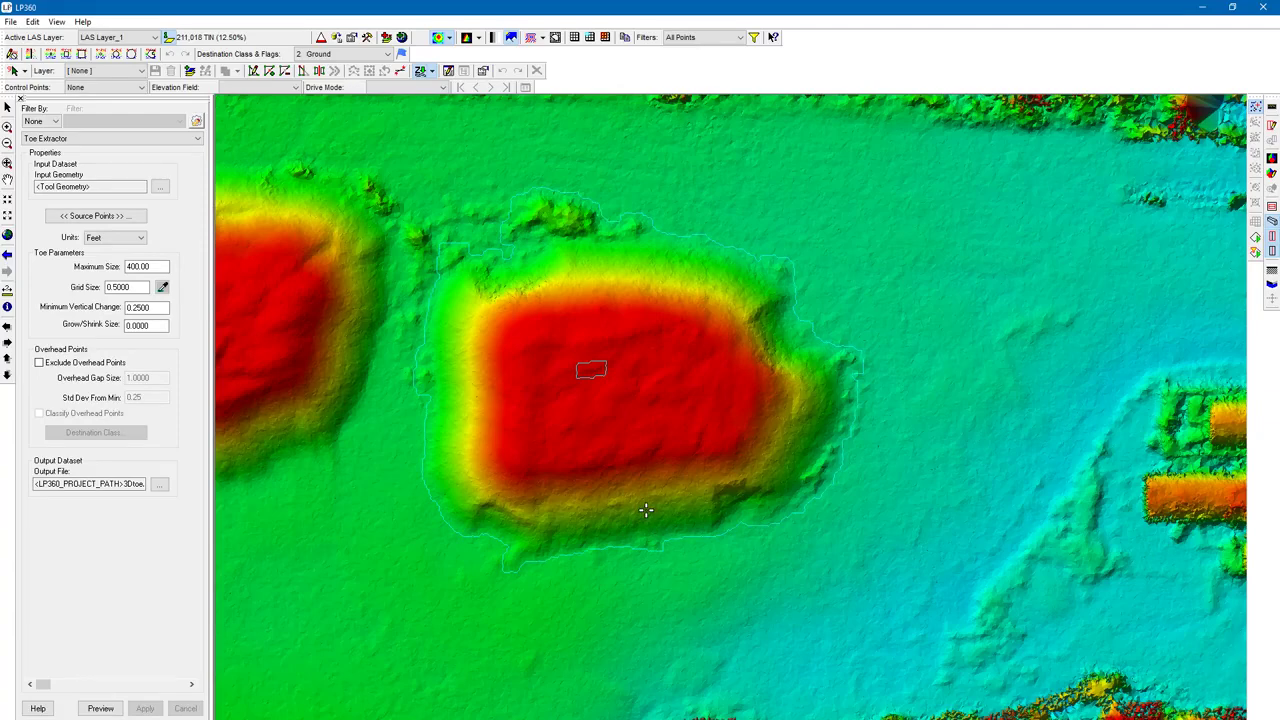
Zoom out and pan between the outlined red stockpile and the smaller outlined mounds to the south.
scroll(435, 576, down, 1)
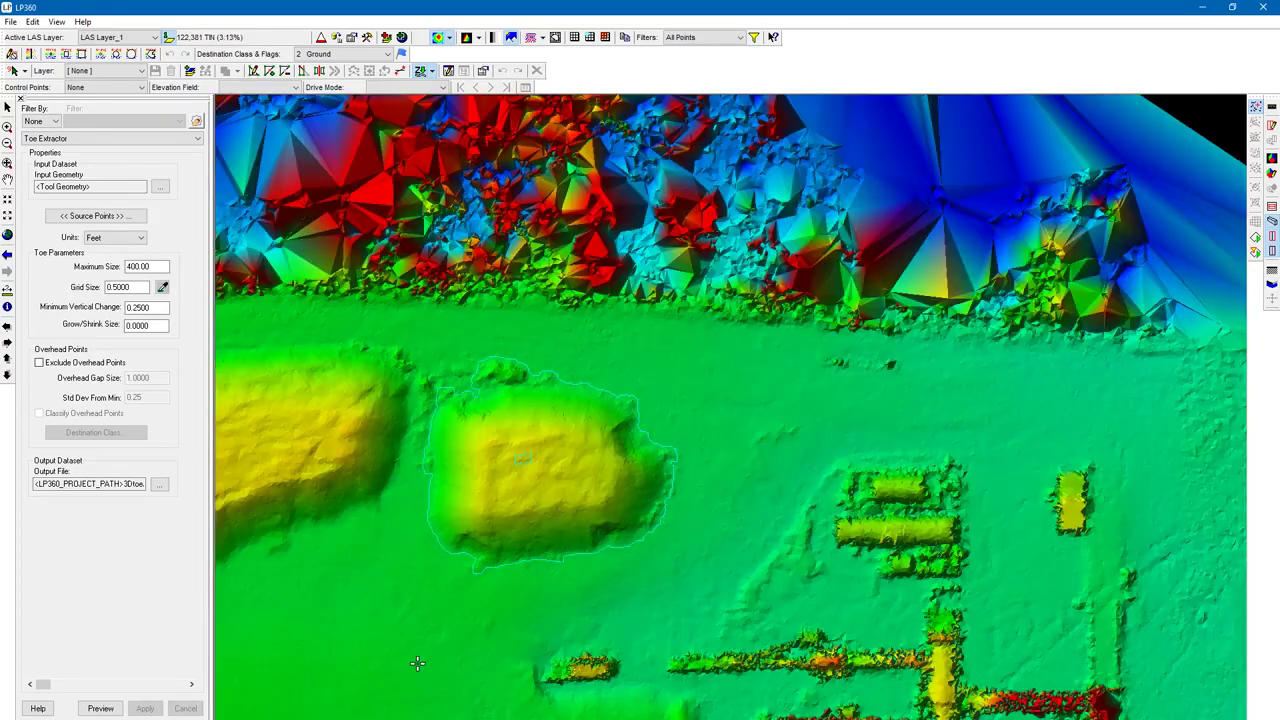
middle_drag(414, 663, 612, 383)
middle_drag(500, 551, 609, 420)
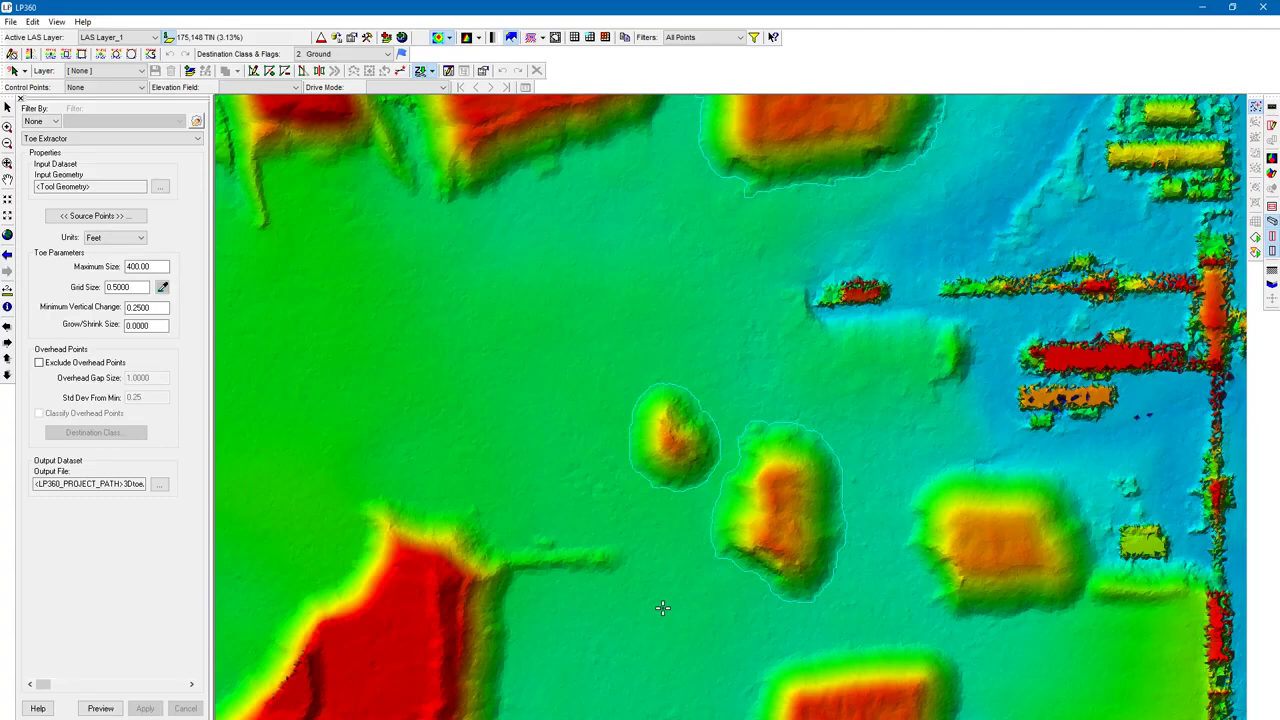
middle_drag(674, 249, 483, 588)
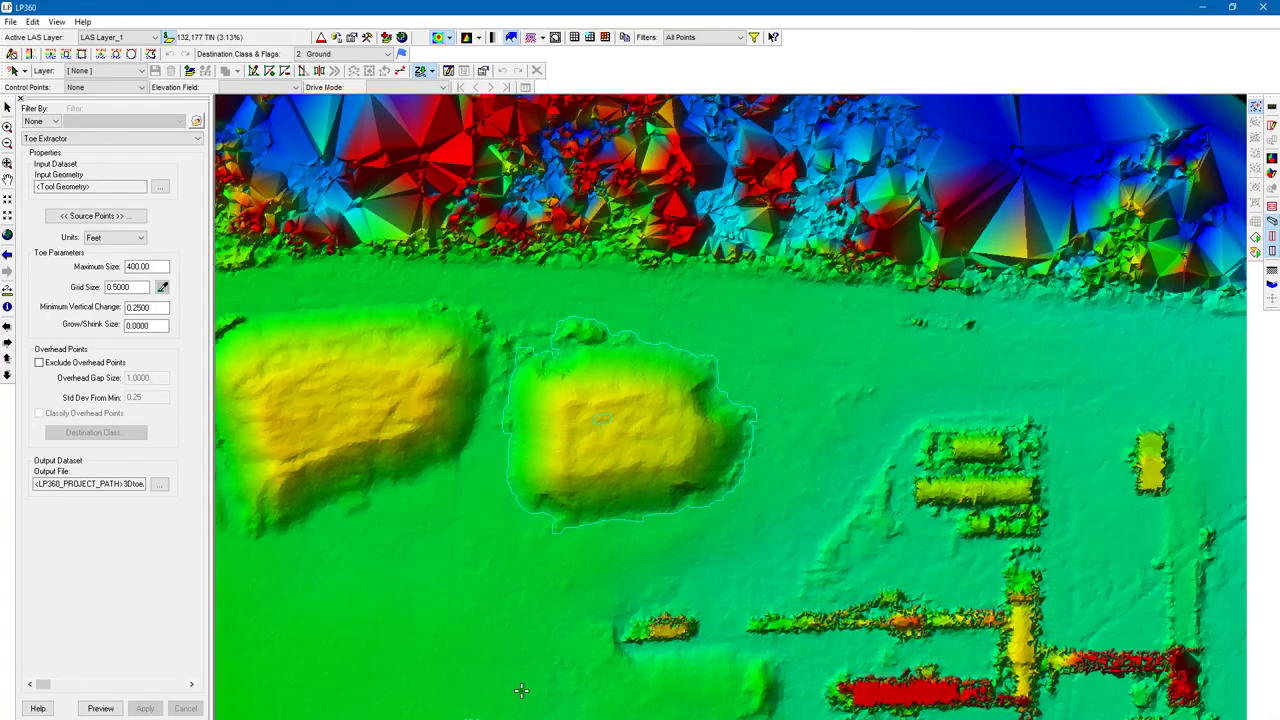
middle_drag(518, 688, 646, 449)
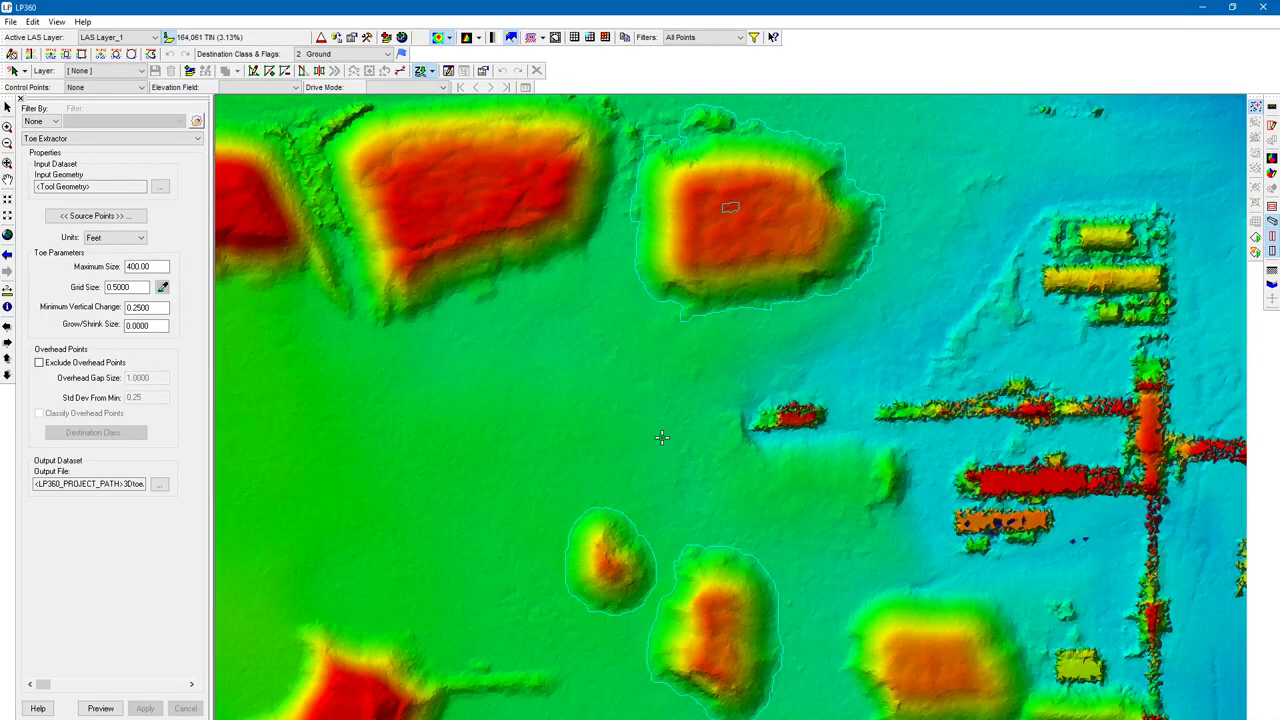
middle_drag(581, 240, 509, 474)
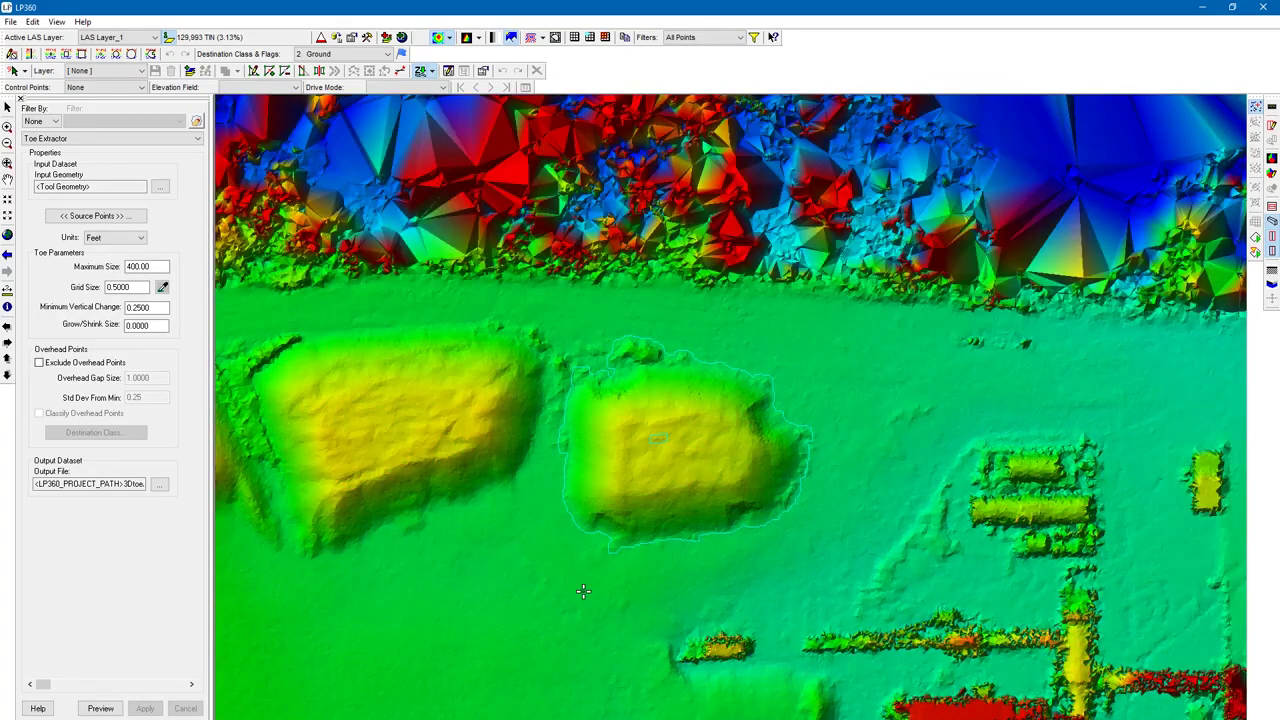
Lasso-select the small stray toe outline atop the red stockpile and delete it.
click(15, 76)
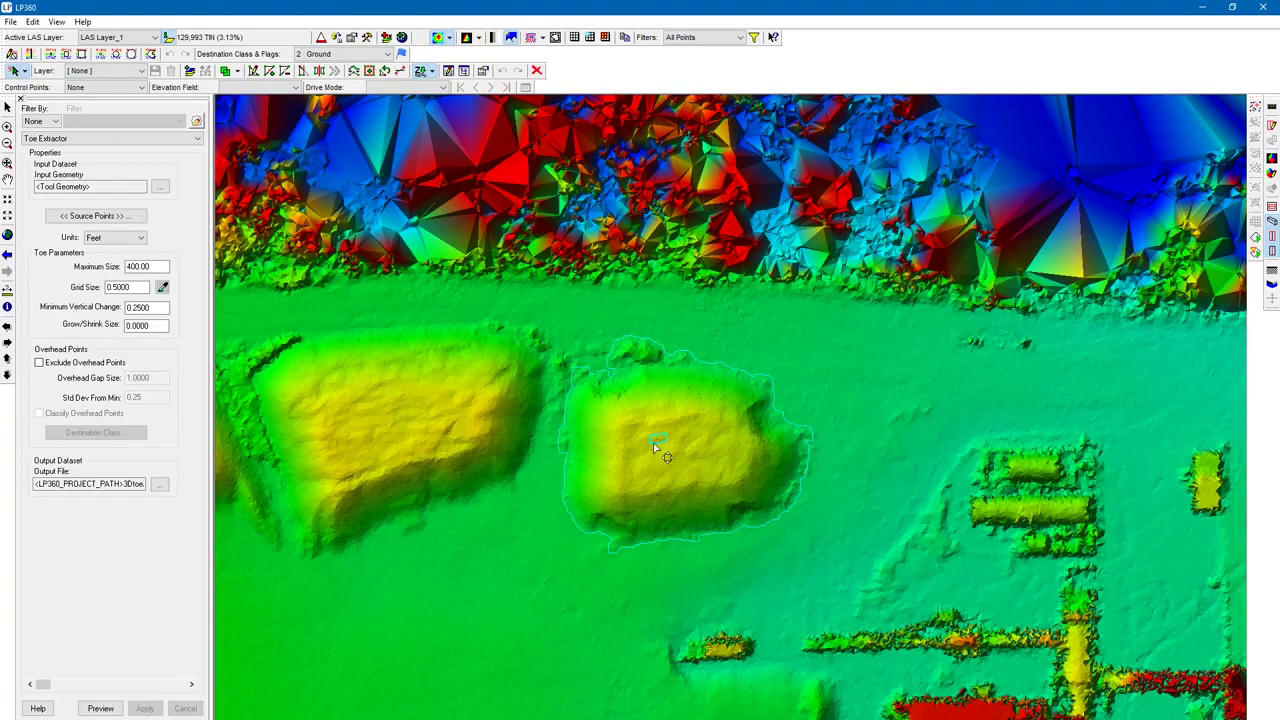
scroll(653, 438, up, 3)
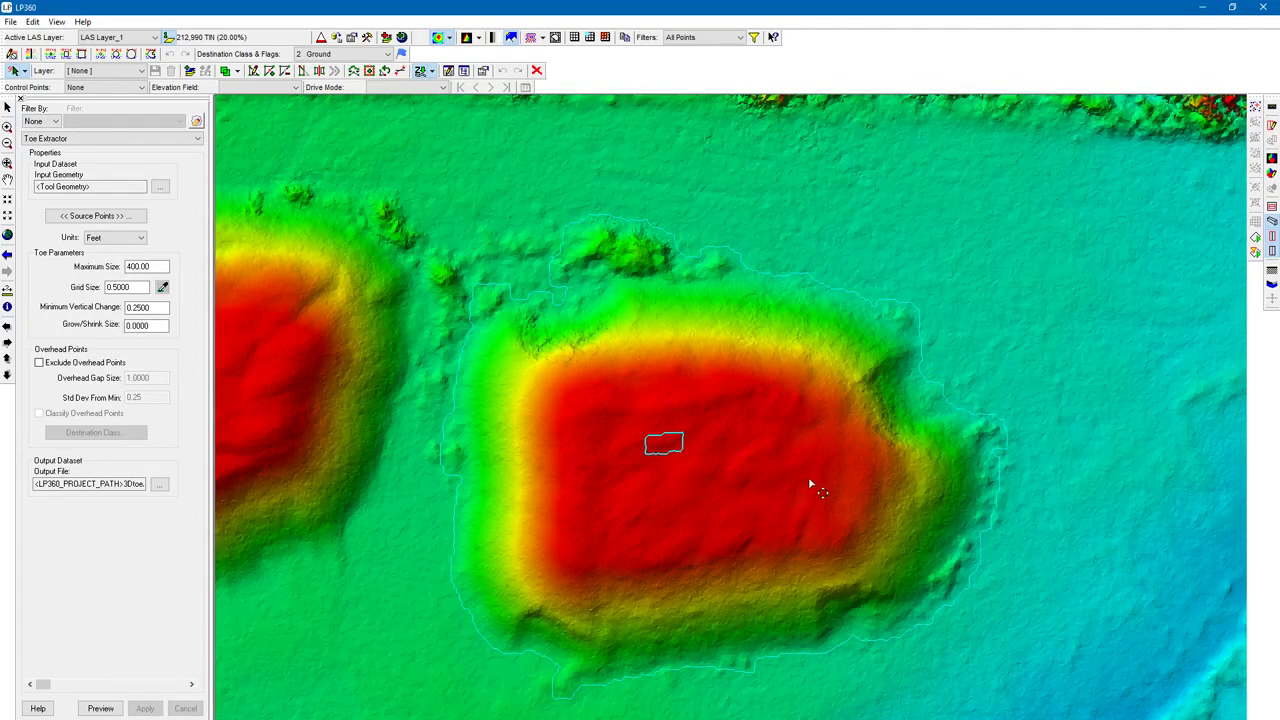
click(537, 71)
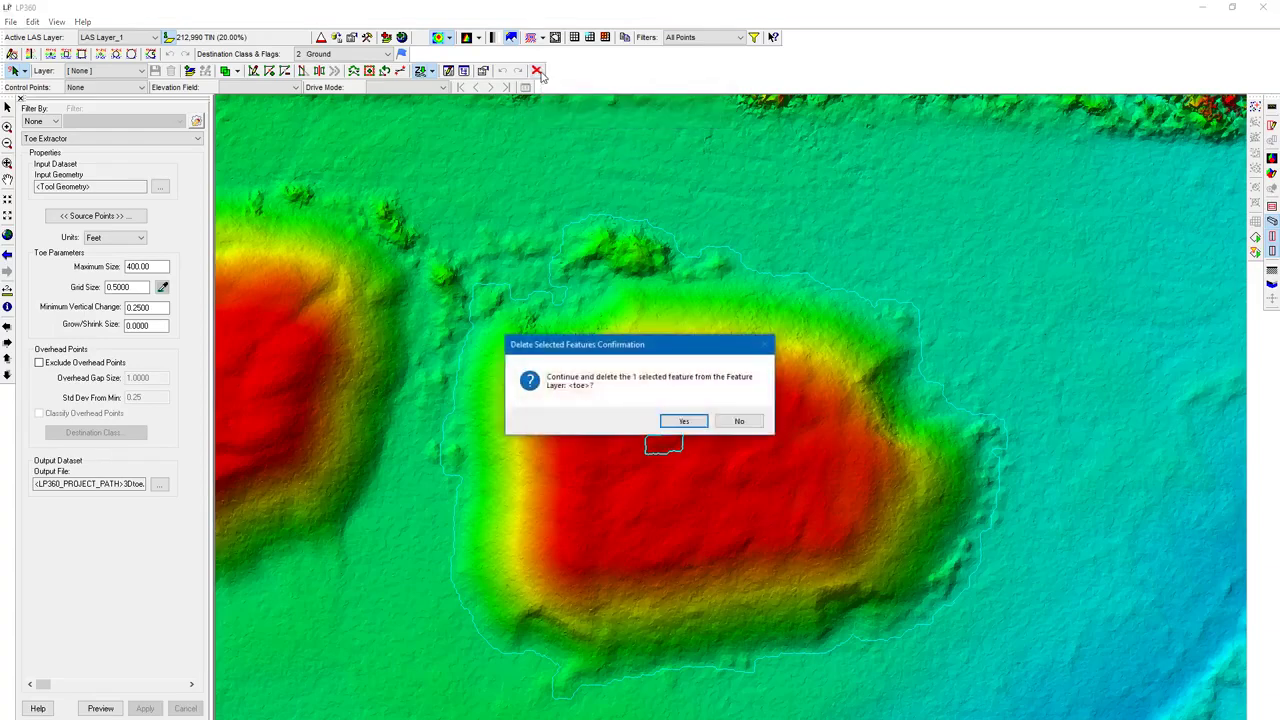
click(731, 424)
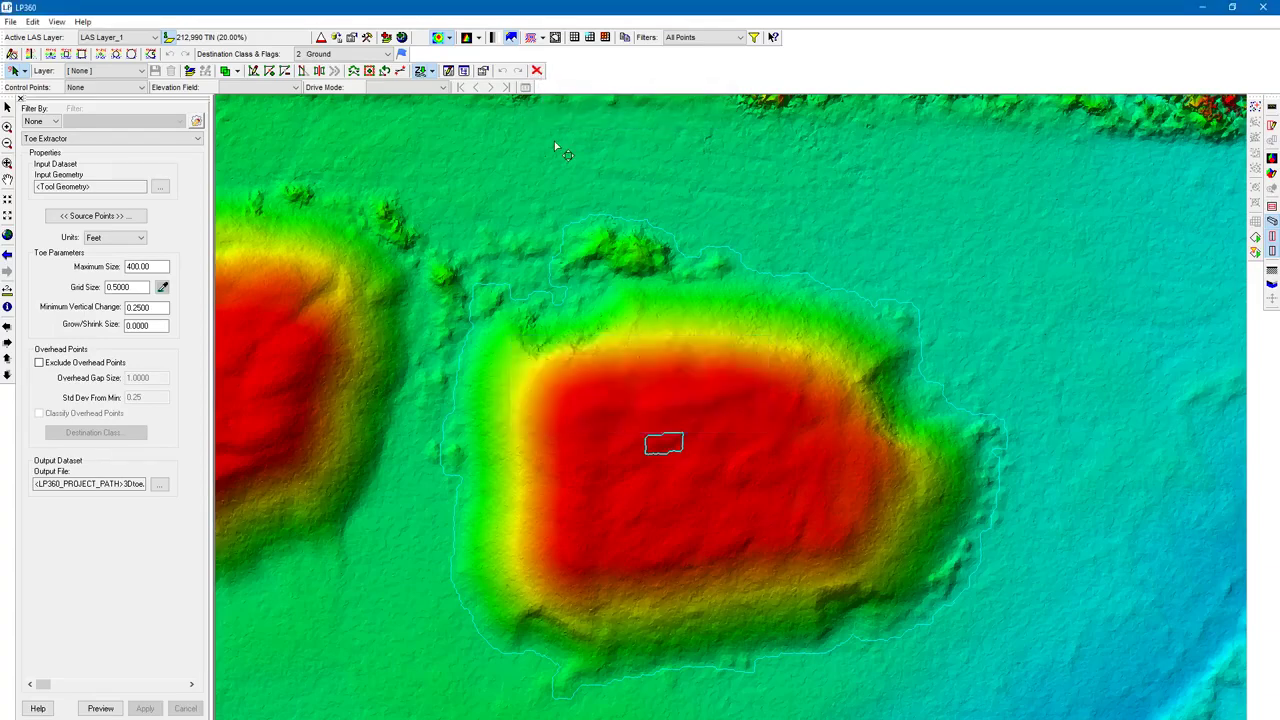
click(537, 71)
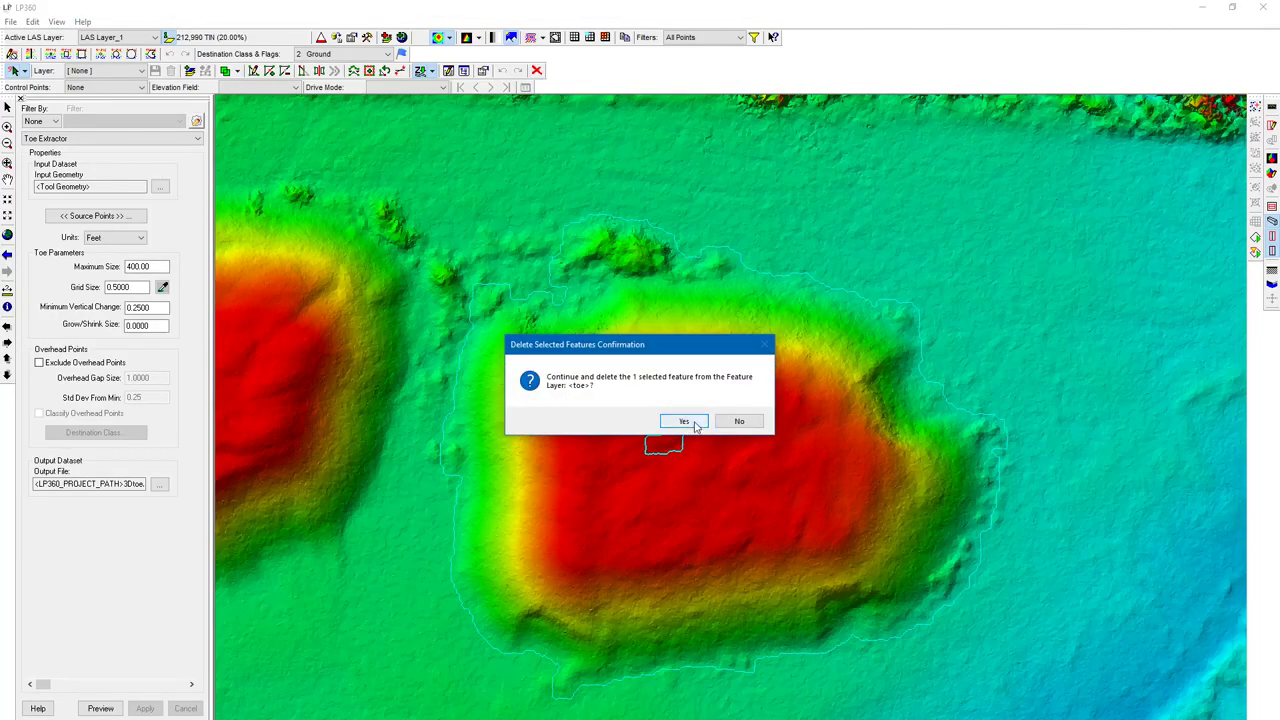
click(694, 424)
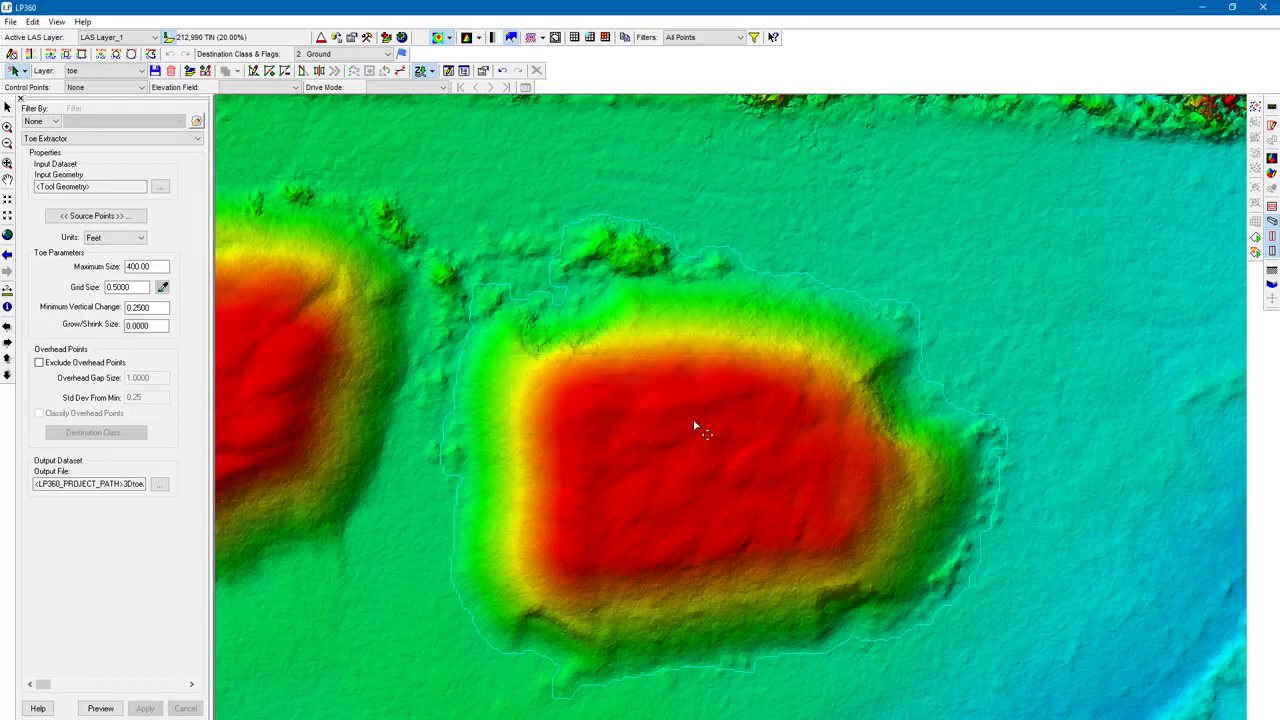
Save the toe layer's feature edits, then view the outlined stockpiles further south.
click(155, 72)
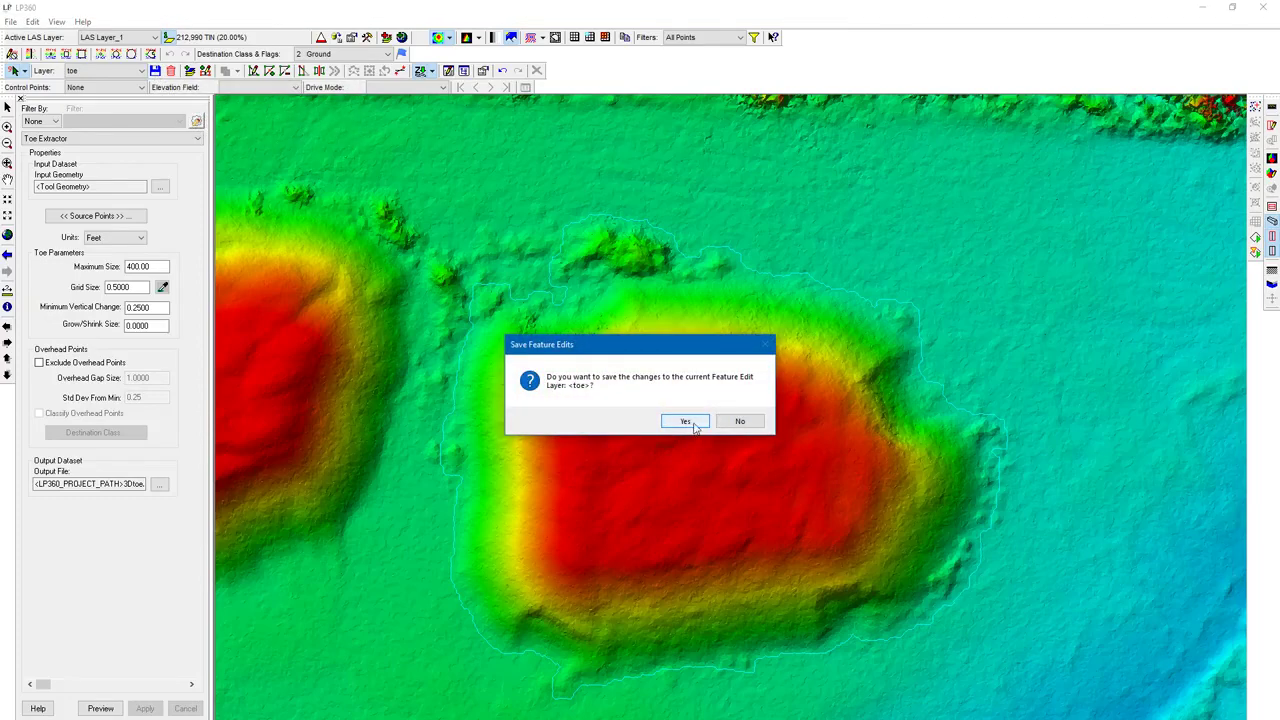
click(686, 421)
scroll(504, 405, down, 3)
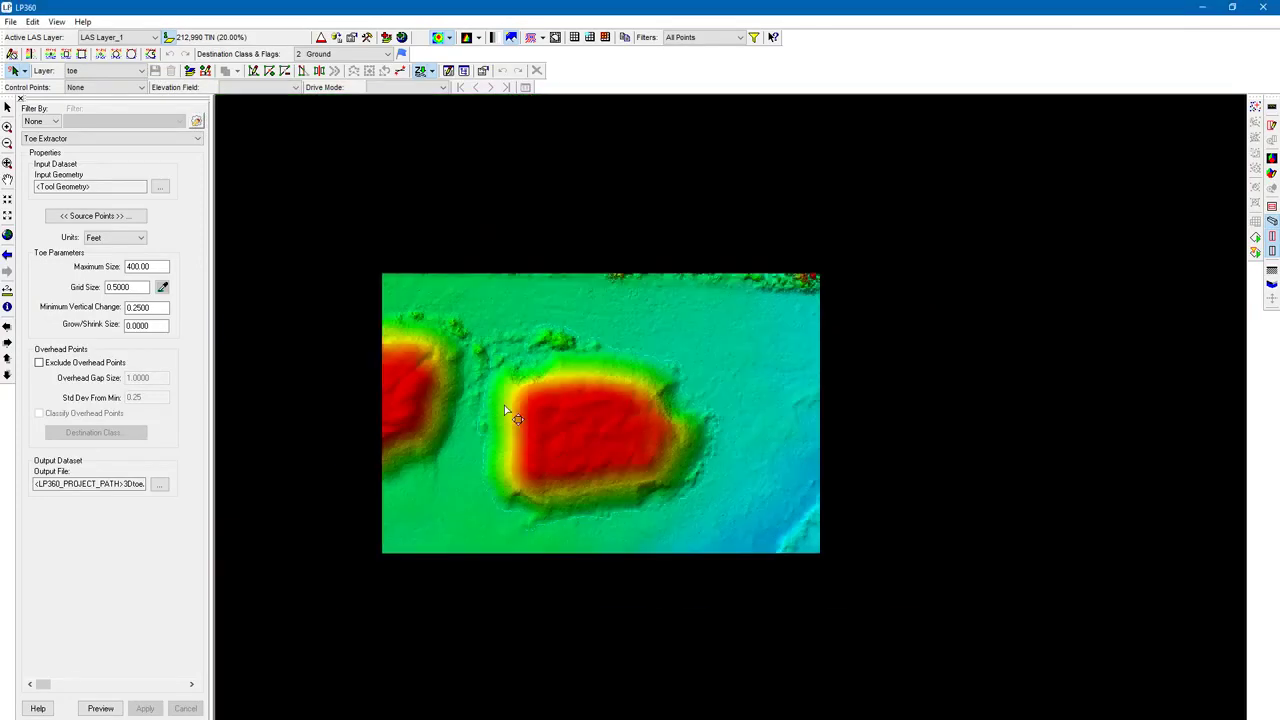
scroll(714, 470, up, 2)
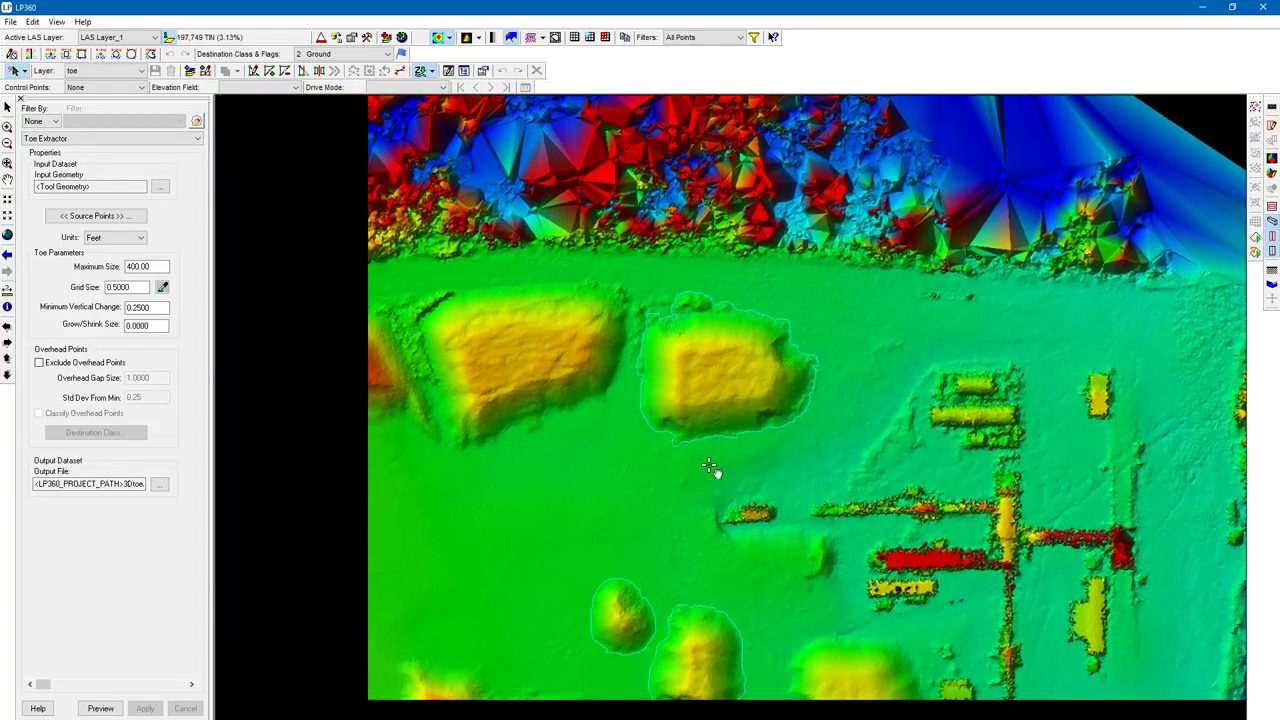
middle_drag(777, 651, 777, 534)
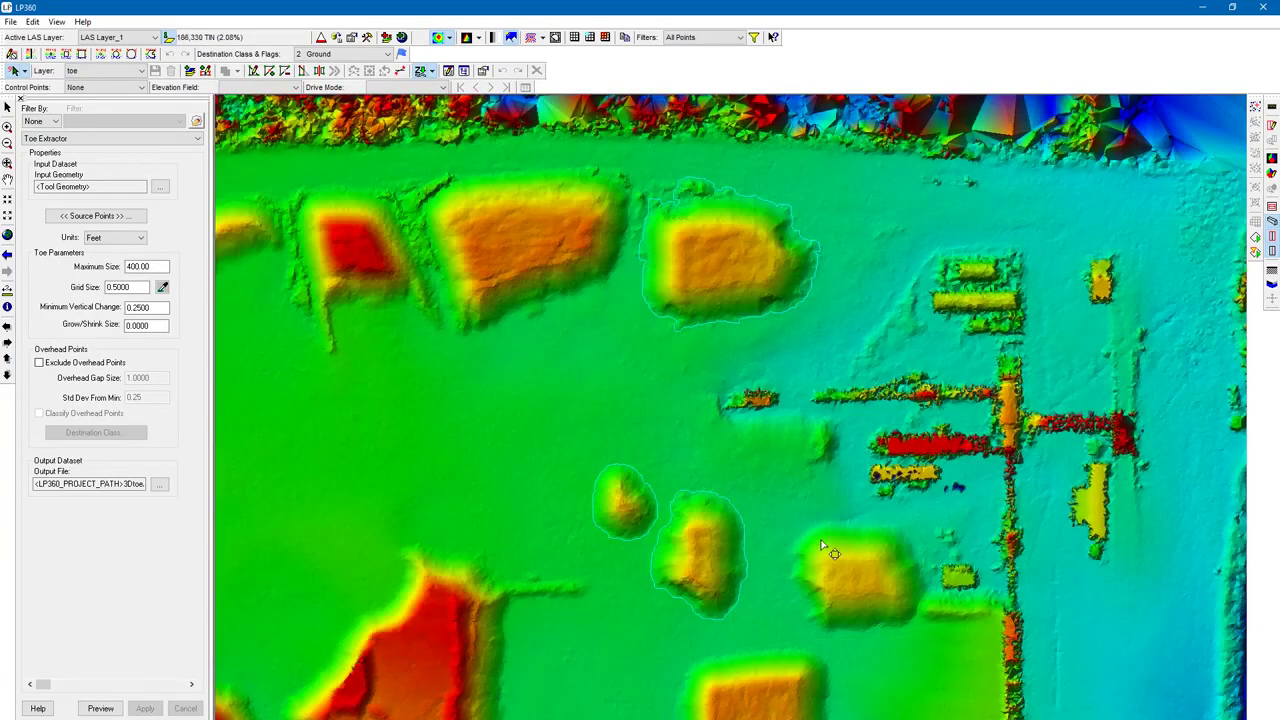